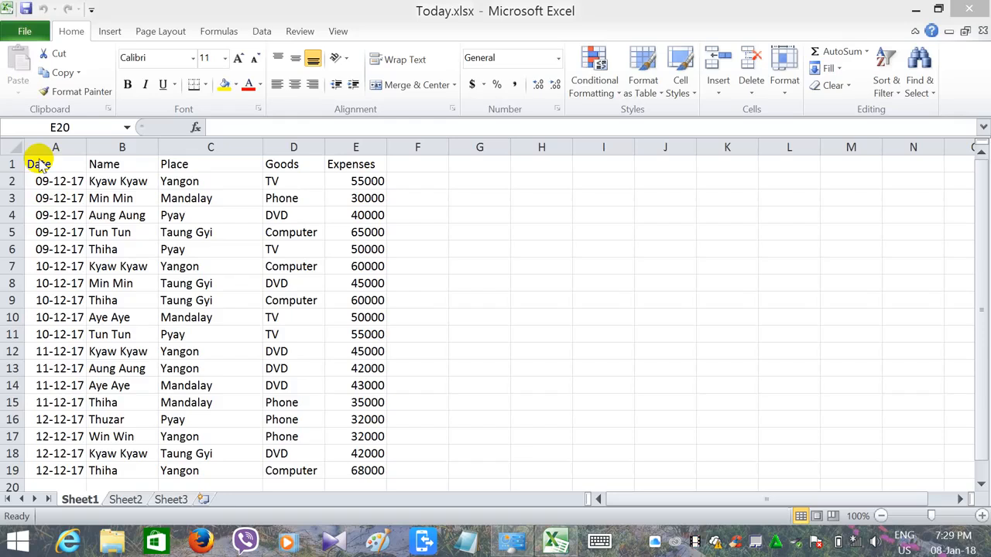
# - Create a PivotTable from the expense data in Sheet1 A1:E19, placed on a new worksheet
pyautogui.moveTo(61, 163); pyautogui.dragTo(368, 471)
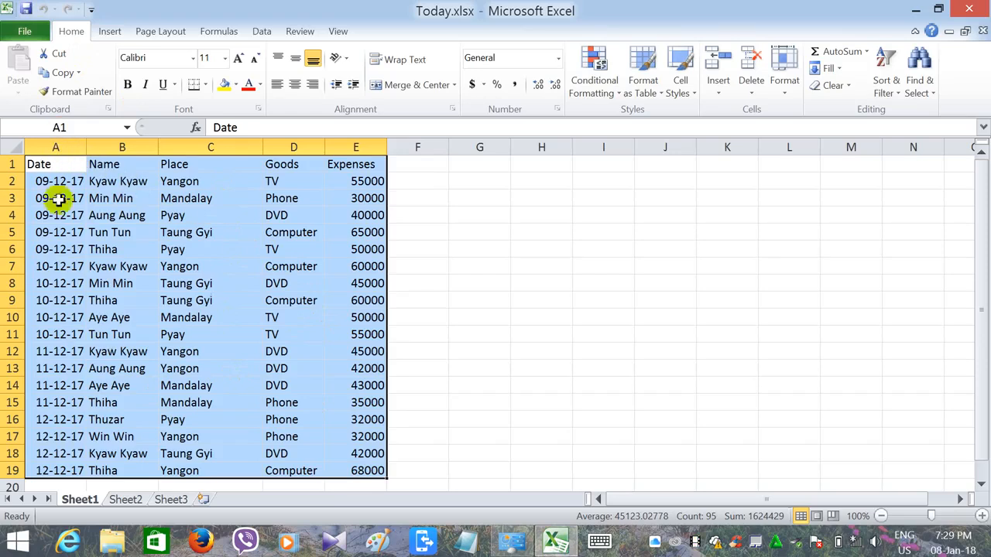
pyautogui.click(111, 33)
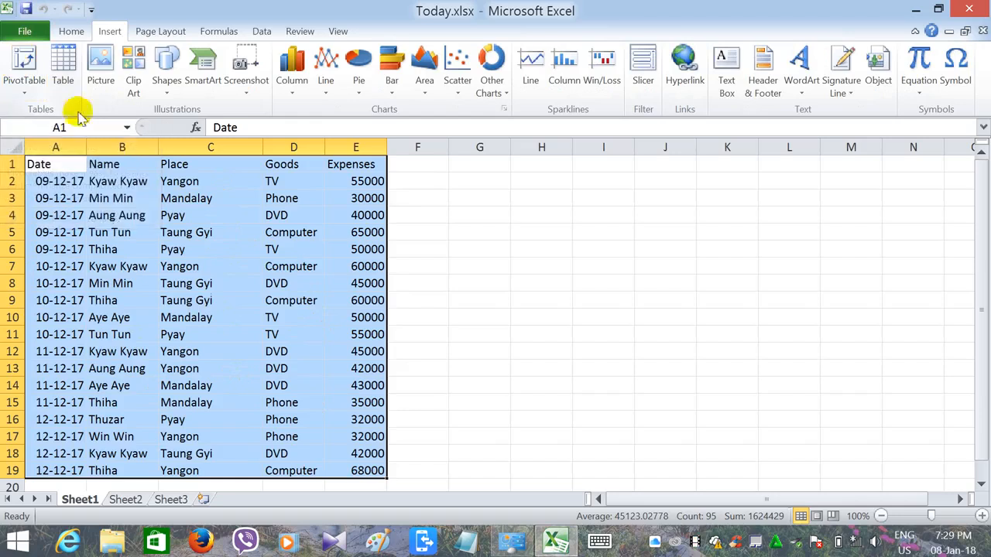
pyautogui.click(24, 62)
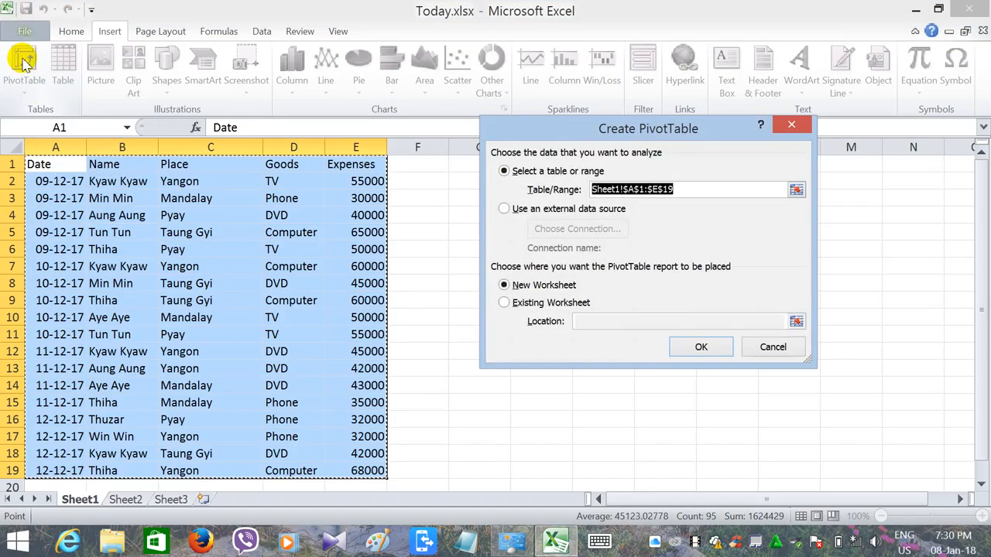
pyautogui.moveTo(562, 126); pyautogui.dragTo(542, 102)
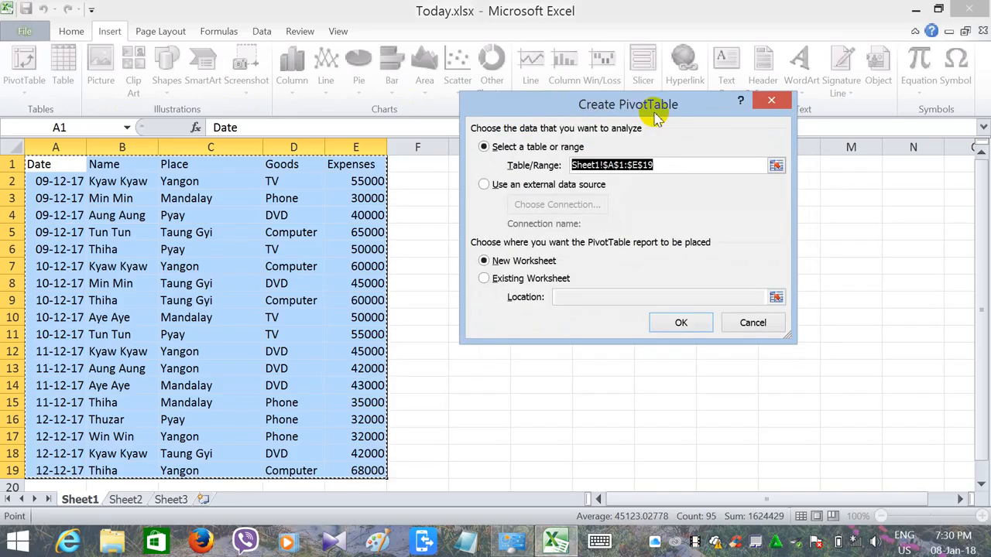
pyautogui.moveTo(630, 112); pyautogui.dragTo(649, 96)
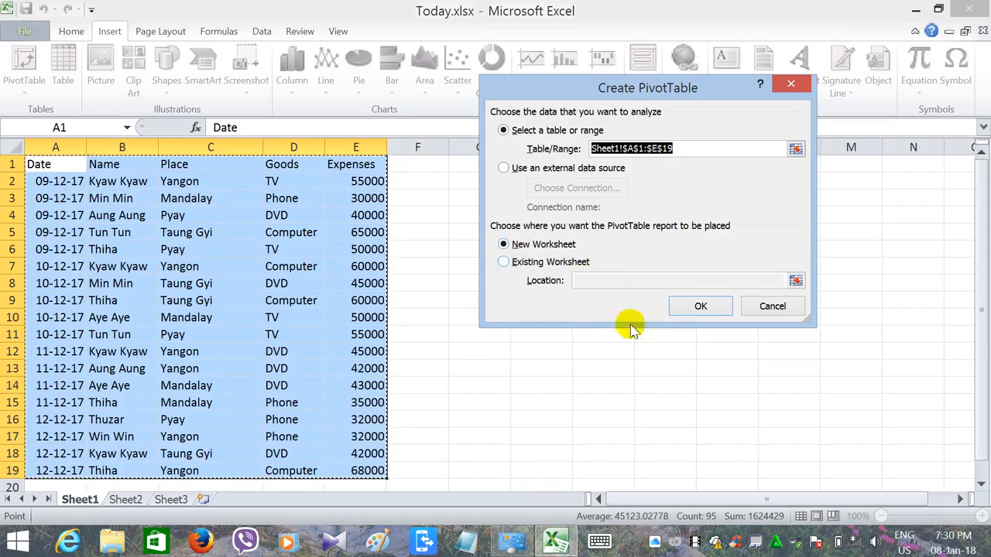
pyautogui.click(702, 307)
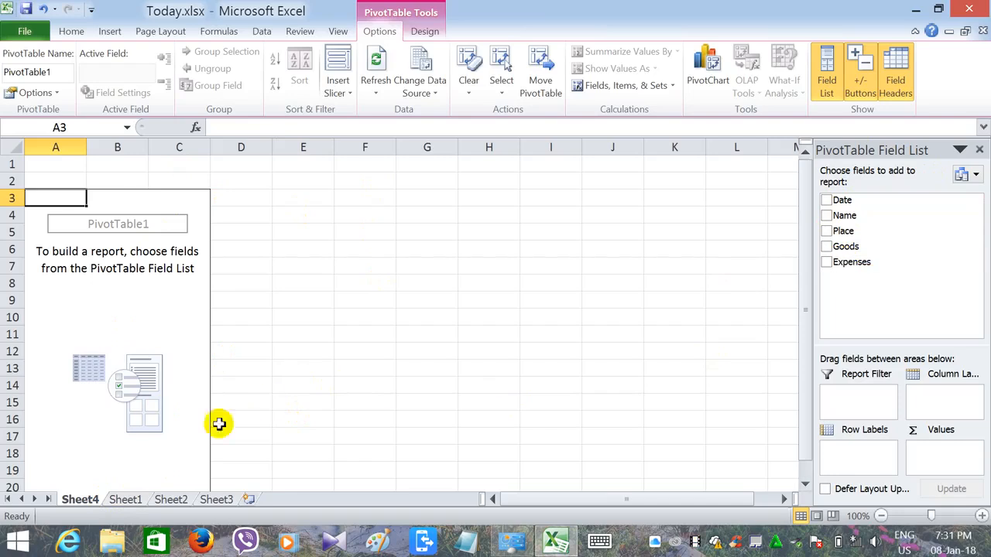
# - Add Date to the PivotTable's row labels and sum Expenses as its values
pyautogui.click(126, 499)
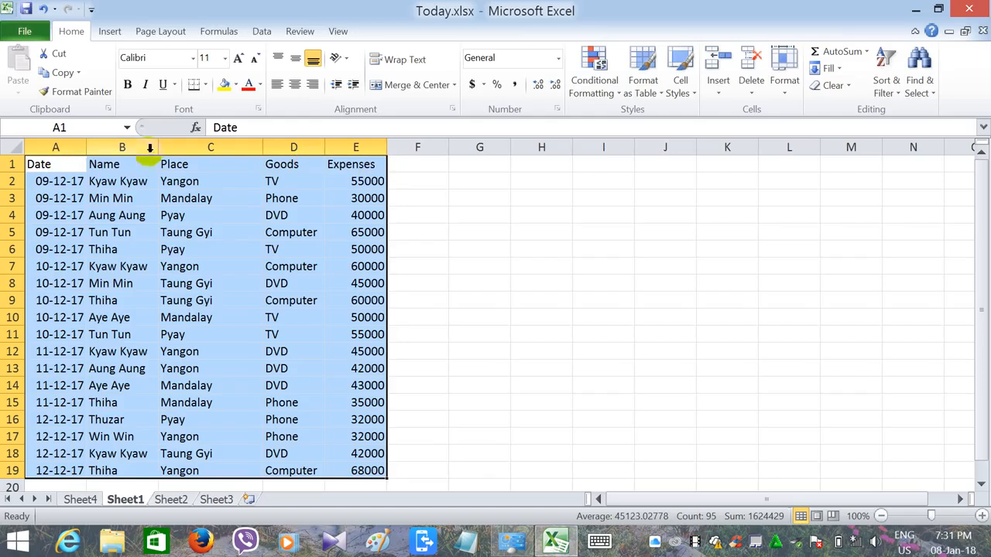
pyautogui.click(88, 499)
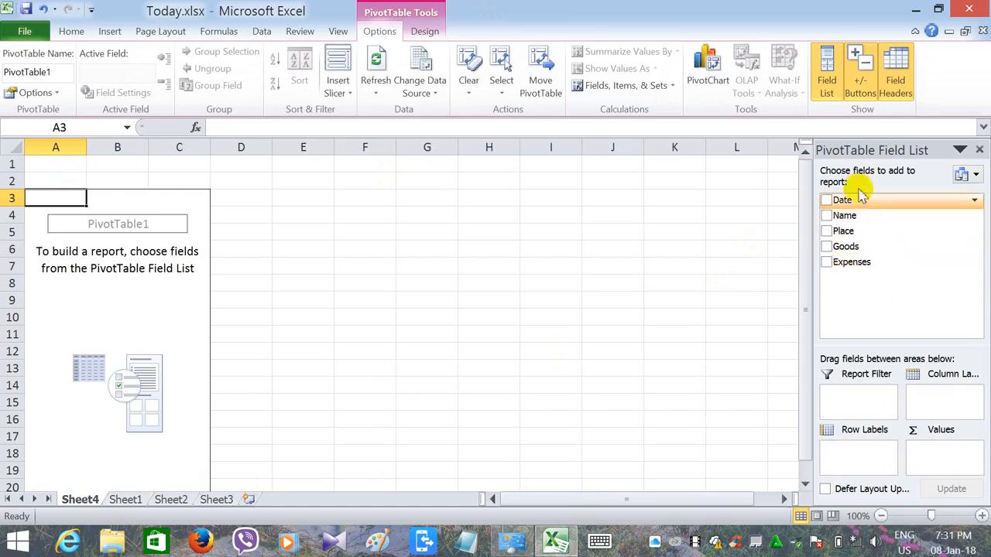
pyautogui.click(826, 201)
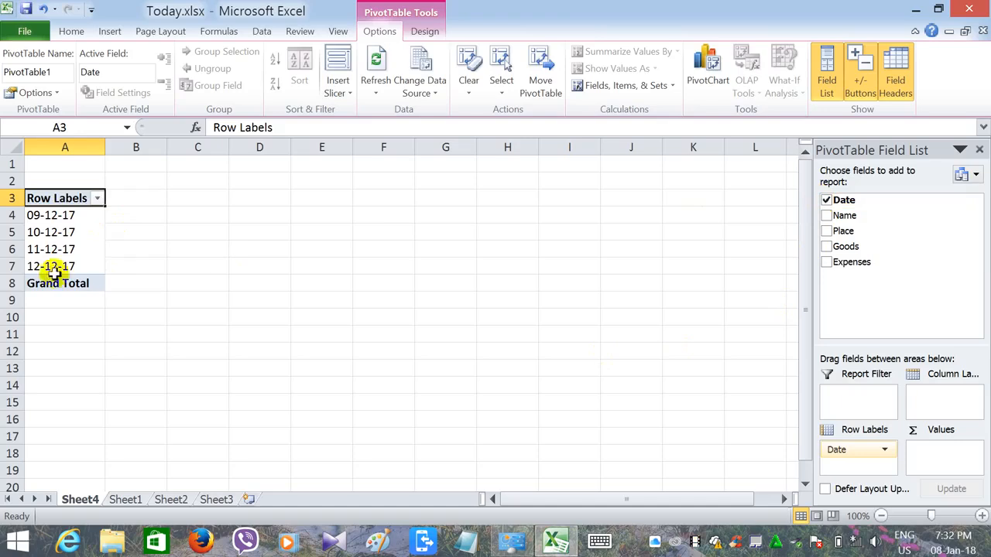
pyautogui.click(826, 263)
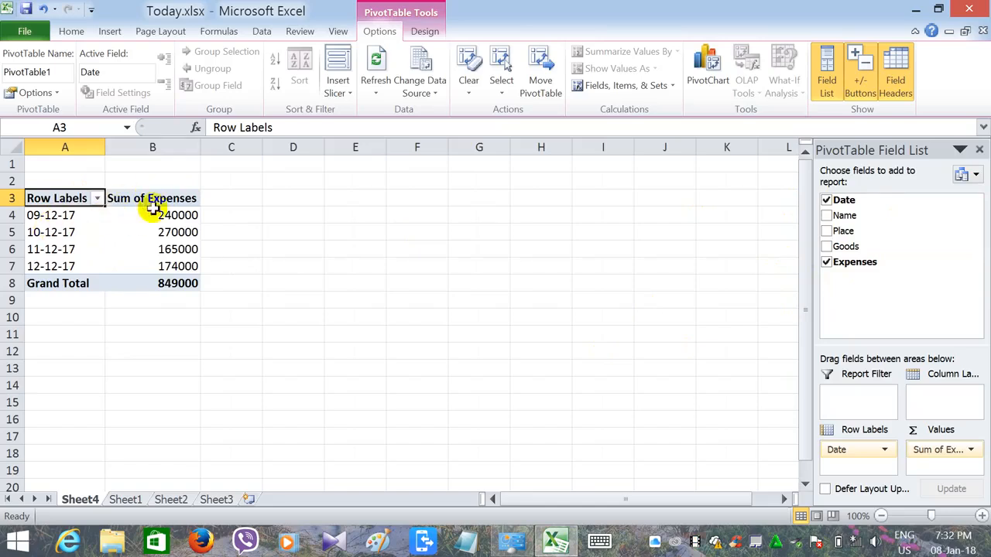
pyautogui.click(120, 500)
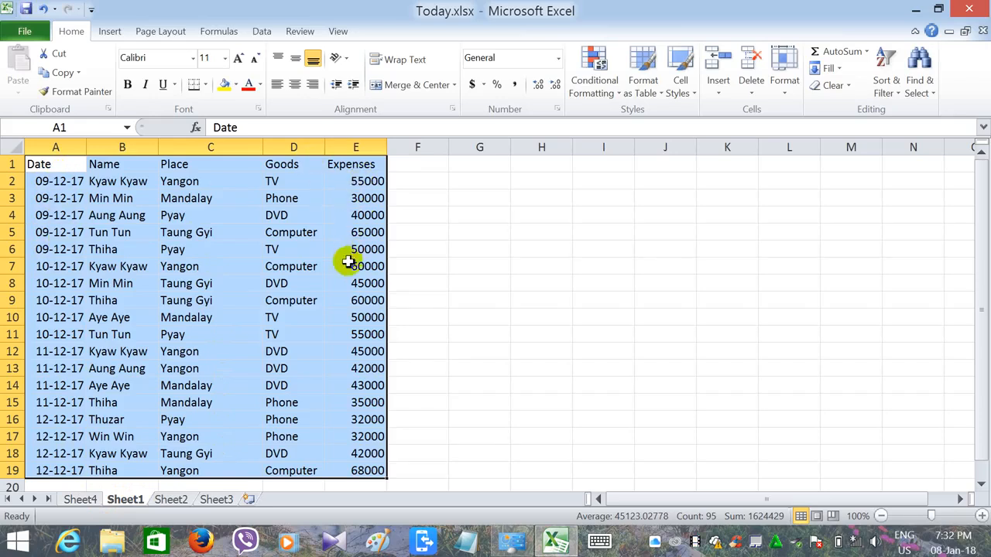
pyautogui.click(80, 499)
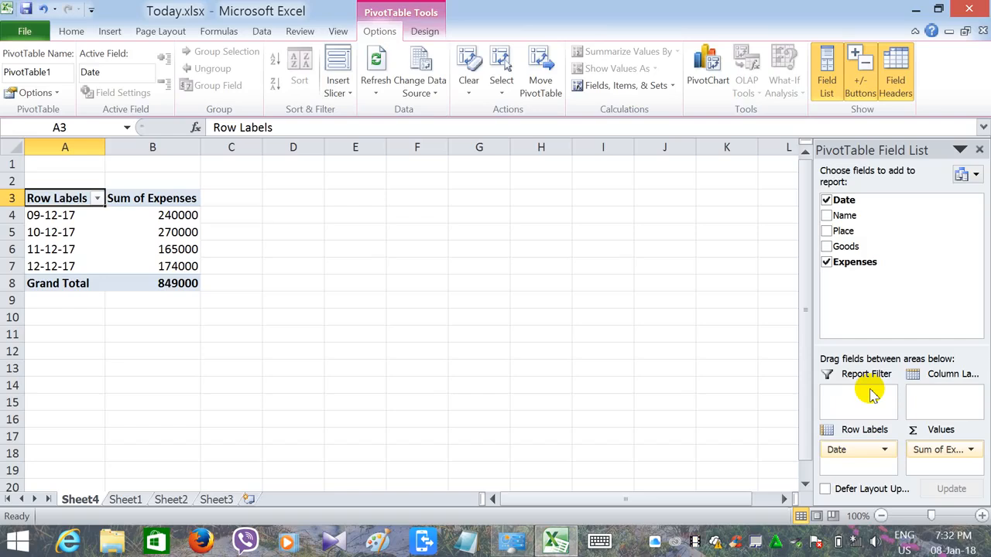
pyautogui.click(70, 35)
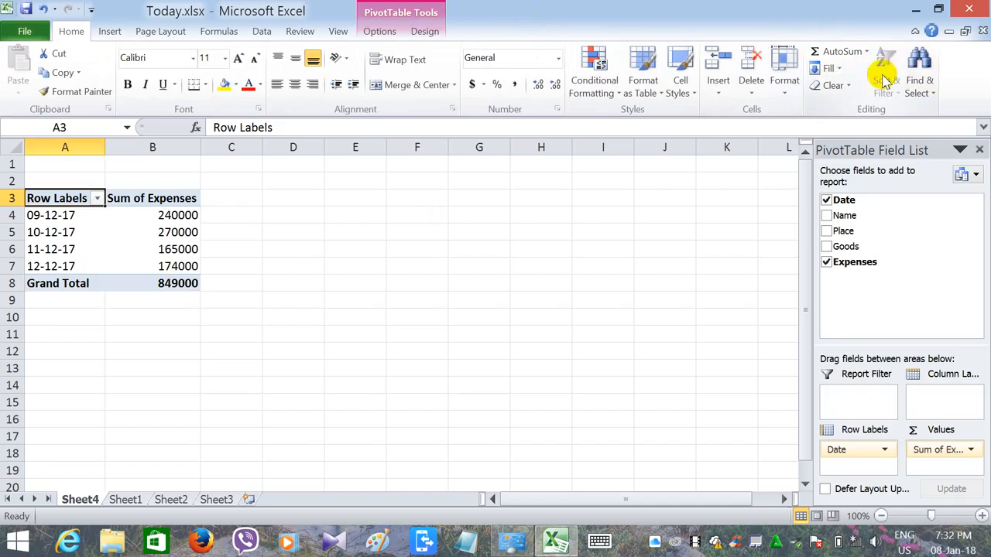
pyautogui.click(916, 11)
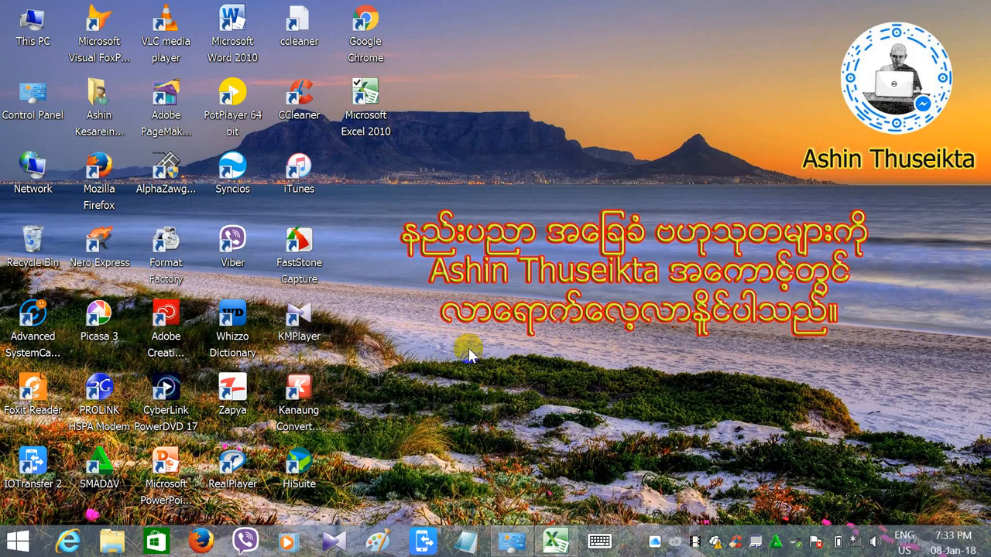
pyautogui.click(551, 545)
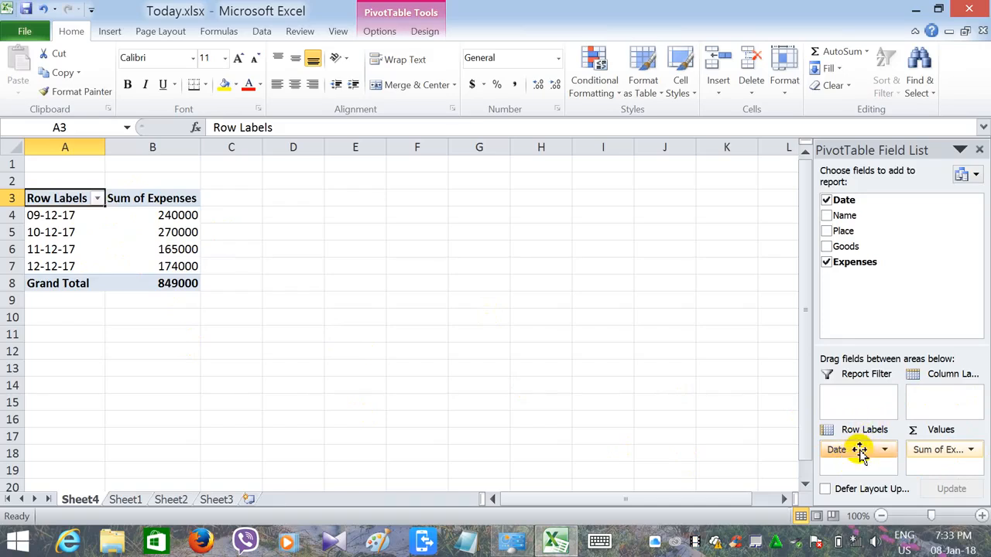
# - Try Date as the PivotTable's column labels and return it to the row labels
pyautogui.moveTo(851, 453); pyautogui.dragTo(937, 402)
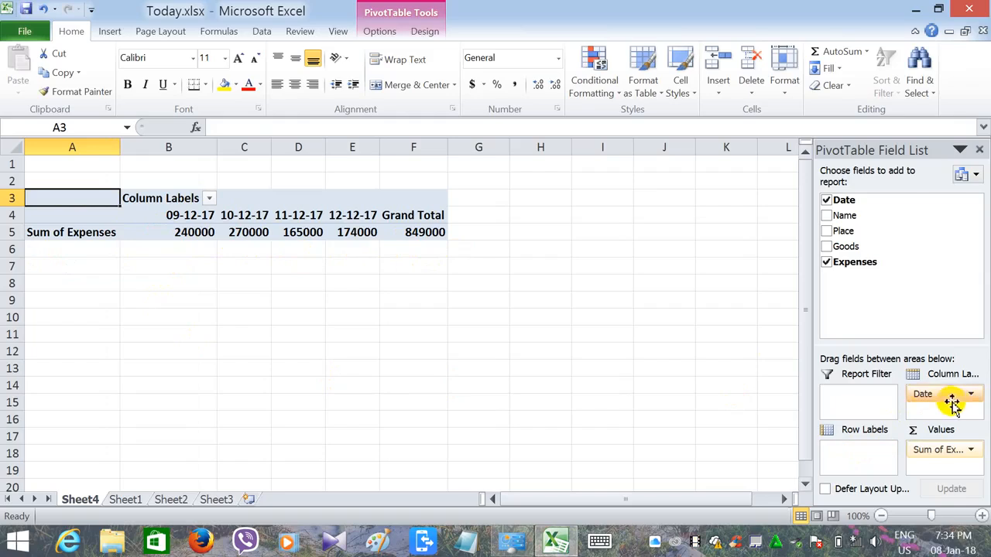
pyautogui.moveTo(950, 401); pyautogui.dragTo(846, 458)
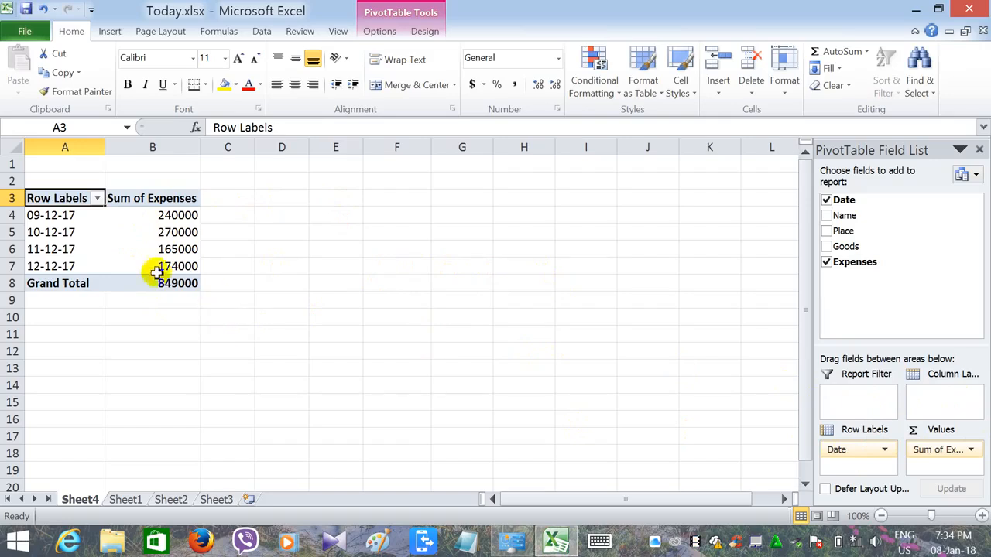
# - Replace Date with Name in the PivotTable's row labels and sum Expenses for each name
pyautogui.click(826, 216)
pyautogui.click(826, 200)
pyautogui.click(826, 261)
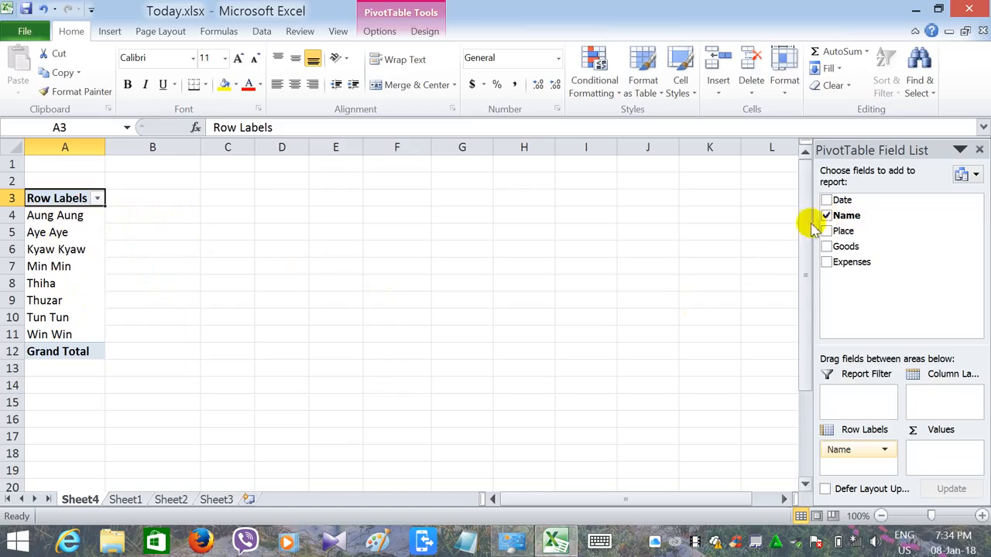
pyautogui.click(827, 263)
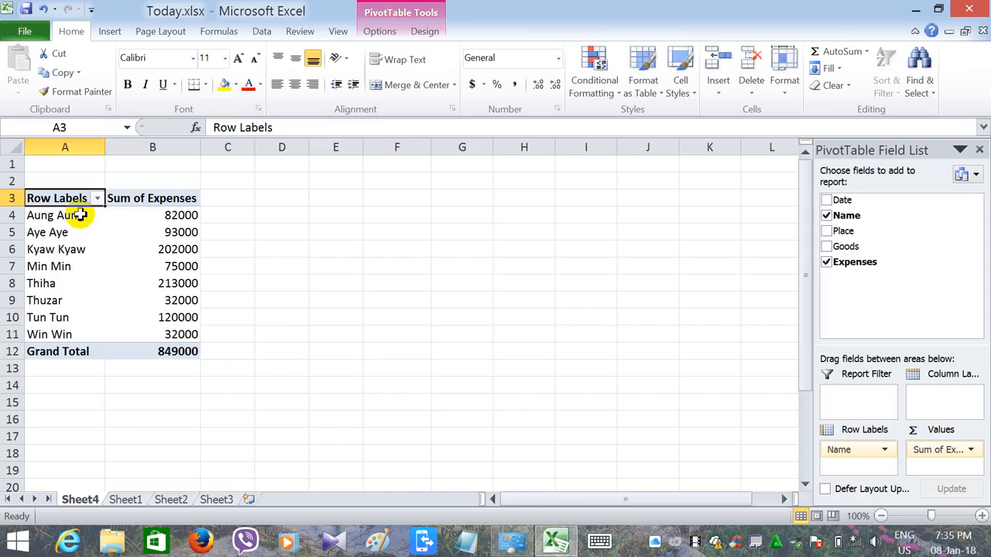
# - Nest Goods, Place and Date under Name in the row labels, with Expenses summed as values
pyautogui.click(826, 263)
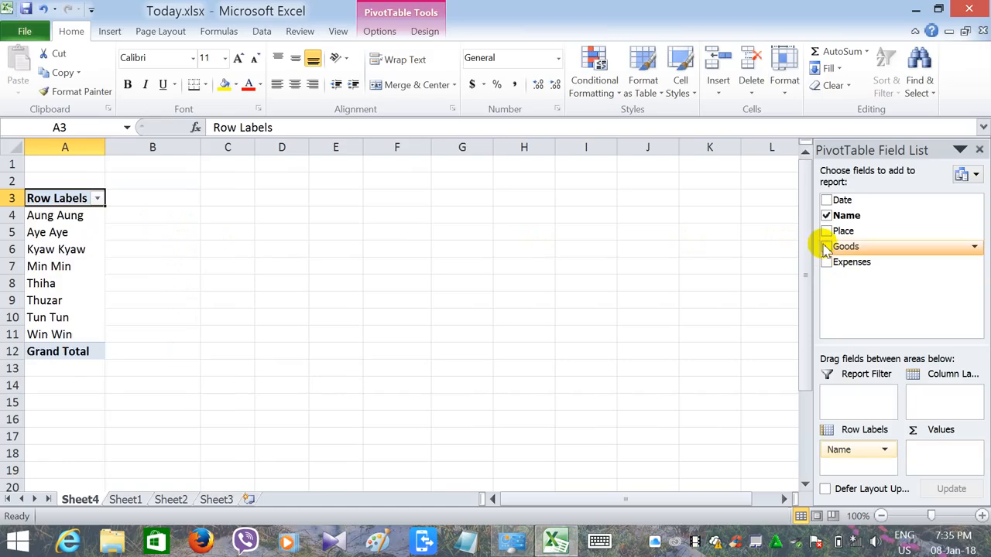
pyautogui.click(826, 247)
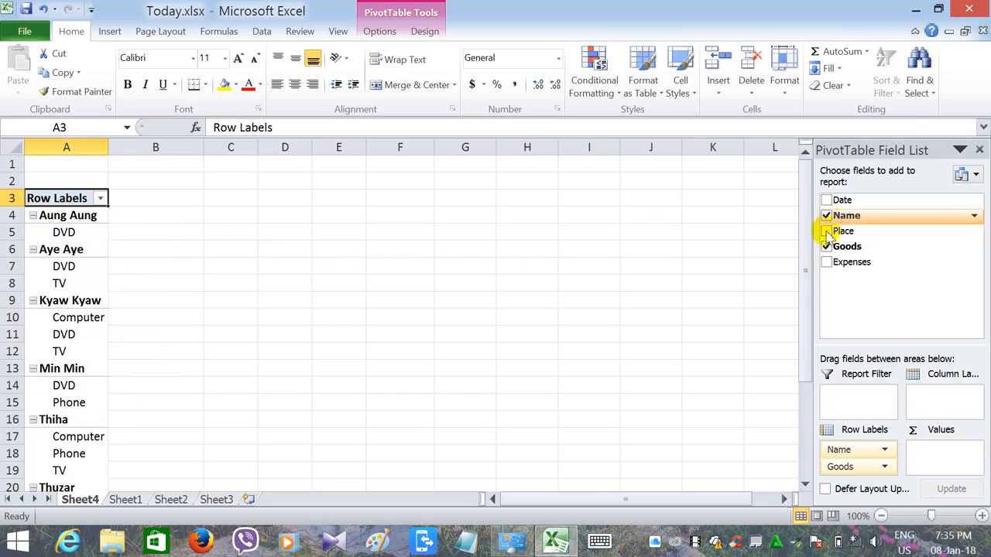
pyautogui.click(827, 232)
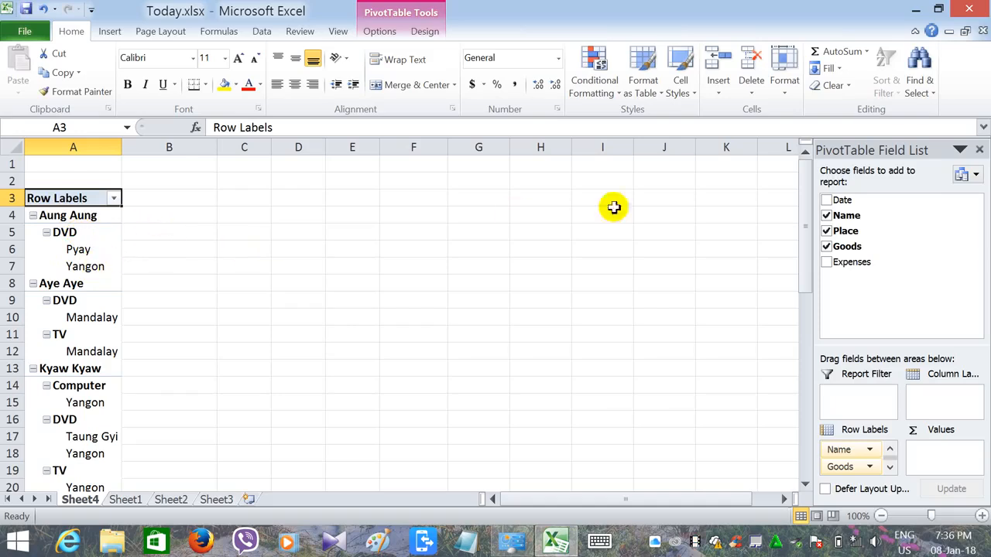
pyautogui.click(826, 263)
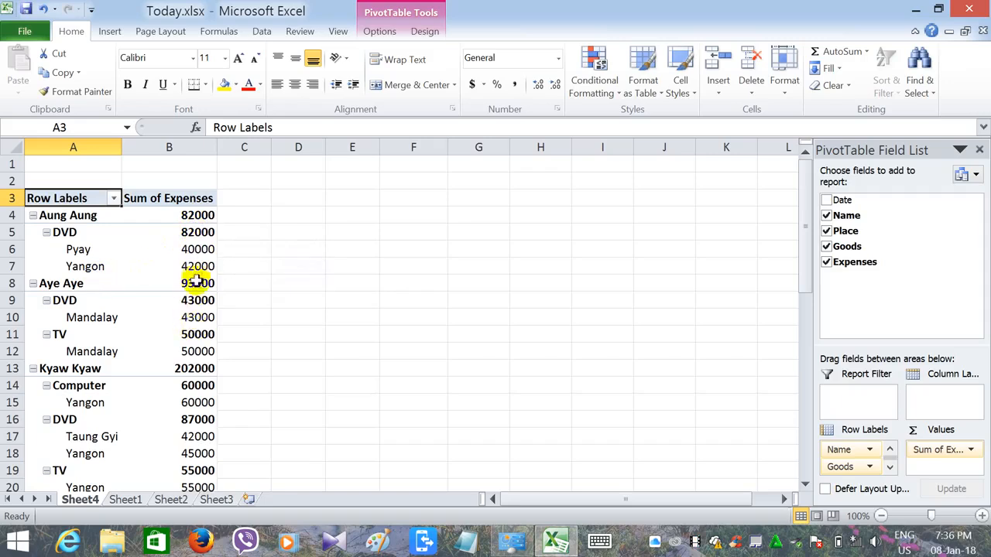
pyautogui.moveTo(197, 274)
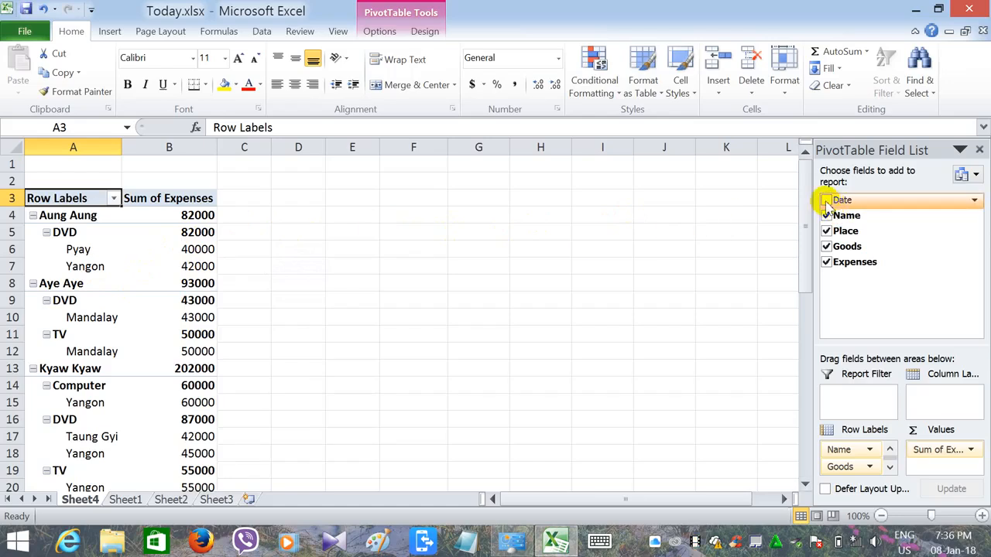
pyautogui.click(826, 200)
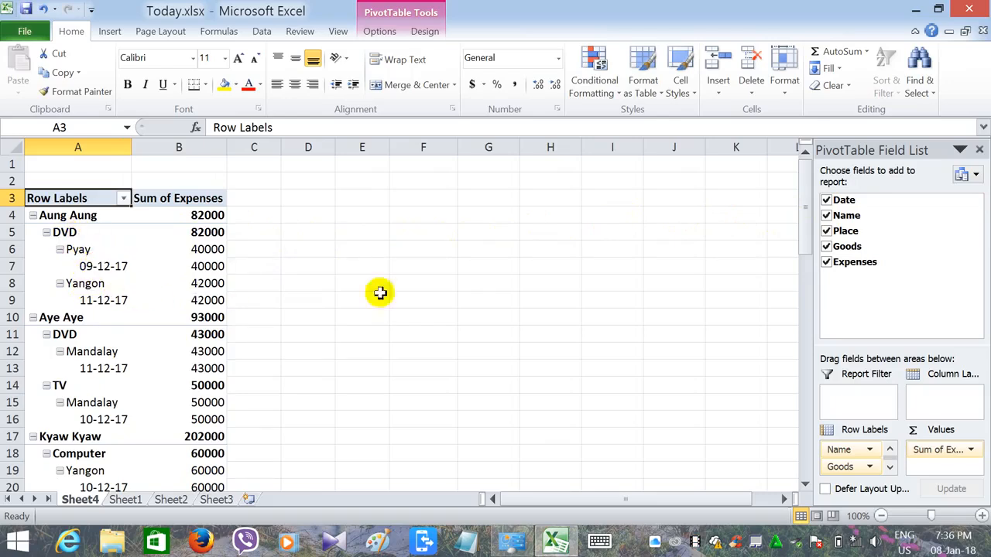
# - Group Name under Goods in the row labels, and remove Date, Place and Expenses from the PivotTable
pyautogui.click(826, 201)
pyautogui.click(826, 216)
pyautogui.click(826, 231)
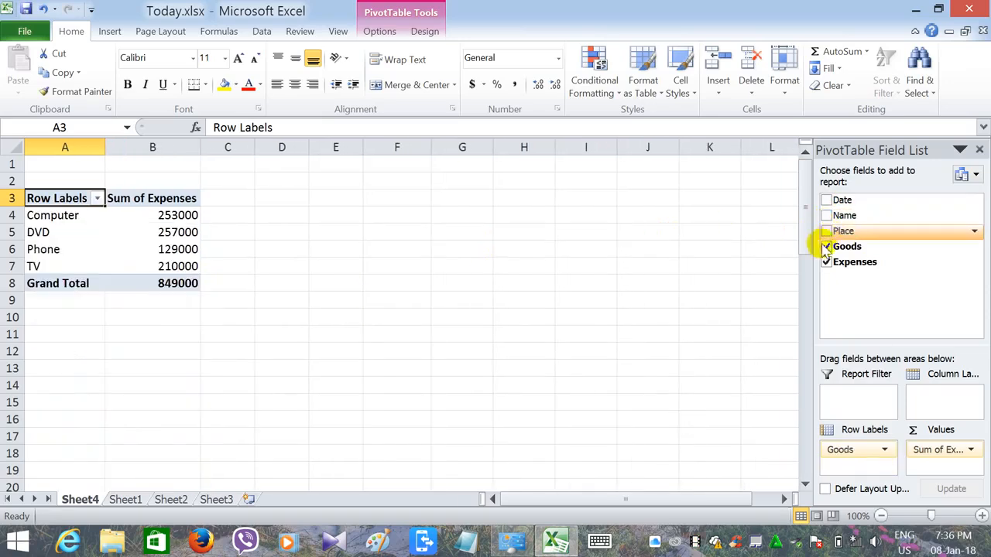
pyautogui.click(826, 216)
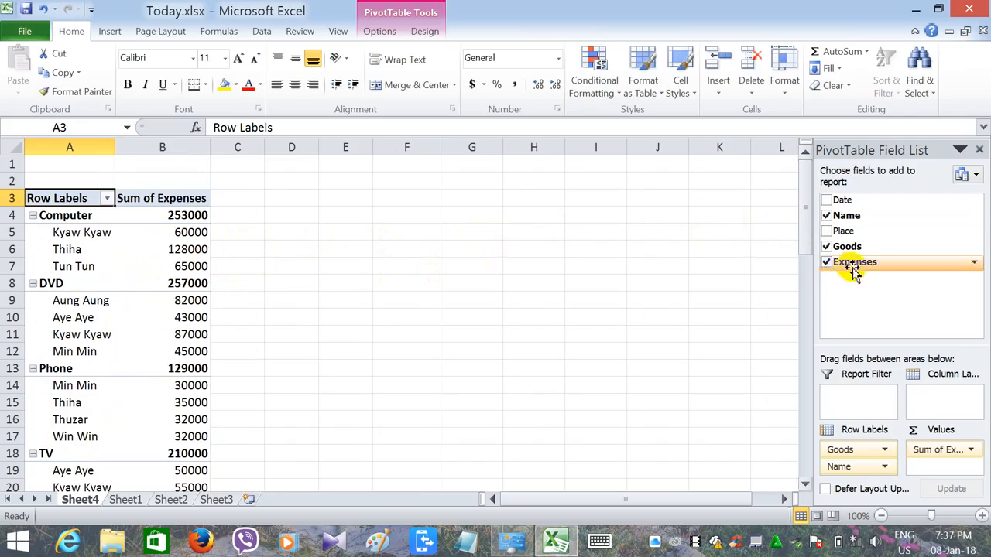
pyautogui.click(827, 263)
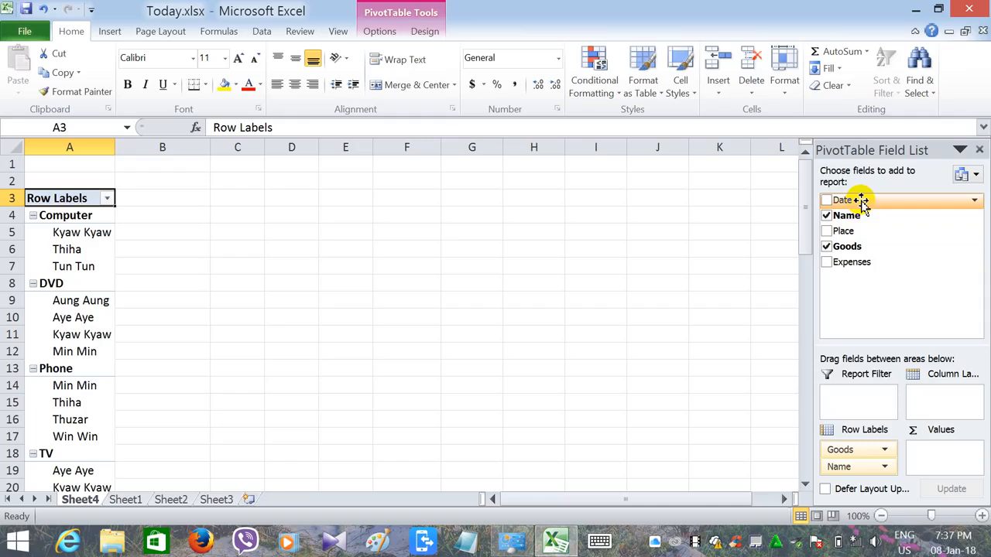
# - Use Date as the report filter set to 09-12-17, and add Place beneath Name in the row labels
pyautogui.moveTo(862, 202); pyautogui.dragTo(843, 395)
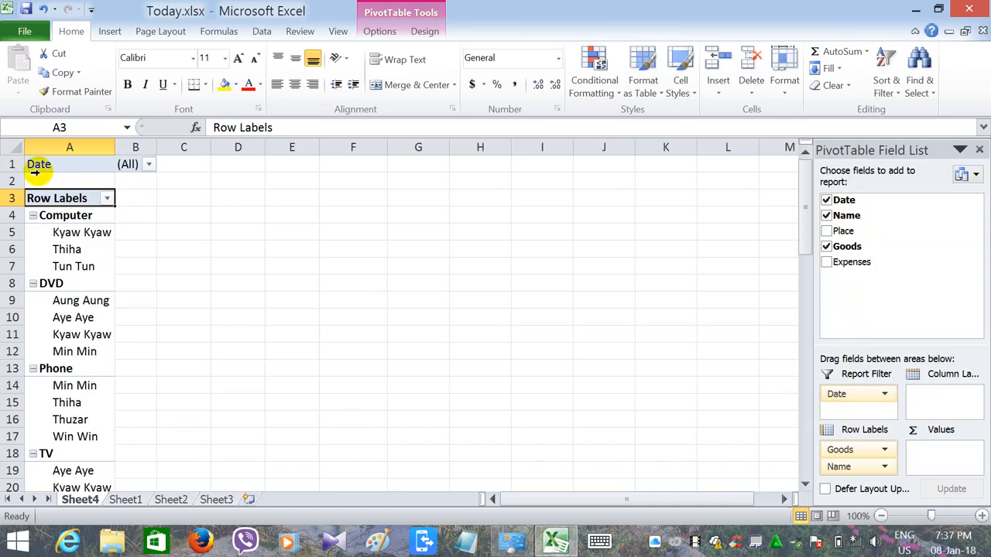
pyautogui.click(148, 166)
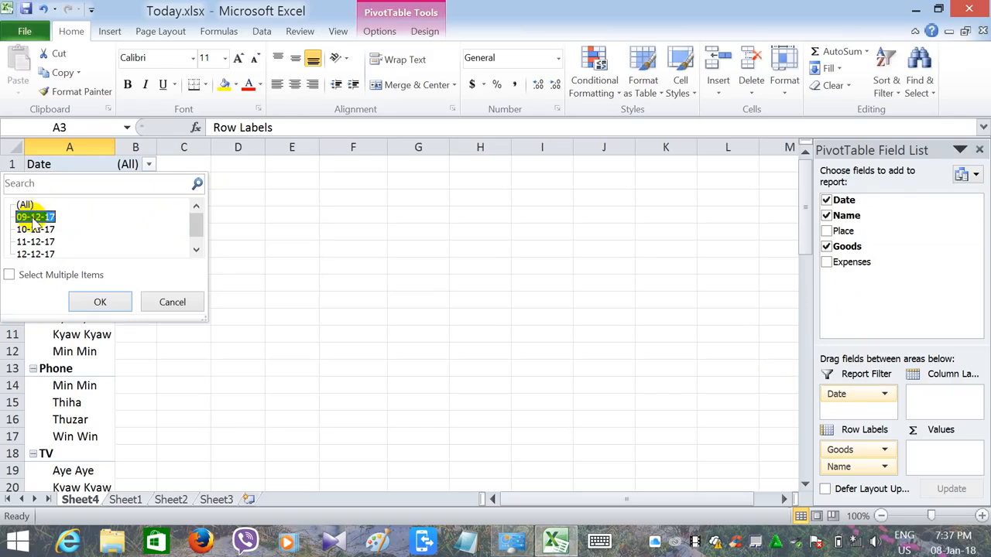
pyautogui.click(100, 301)
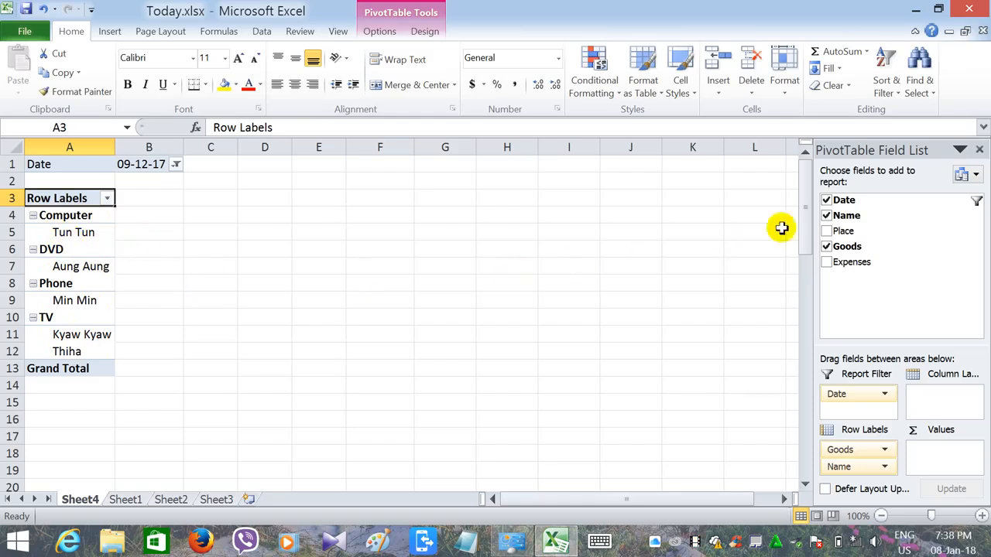
pyautogui.click(826, 231)
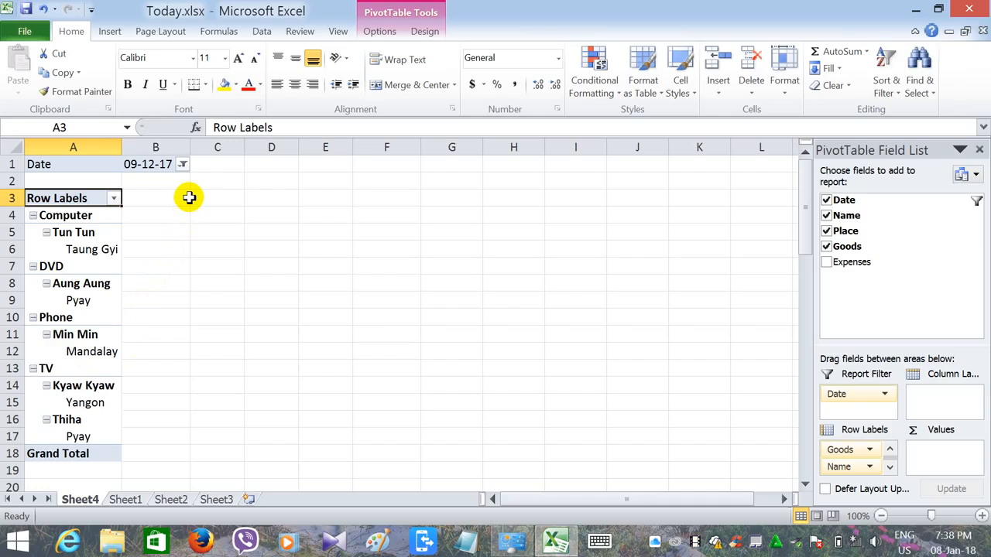
# - Insert the picture WTYT.jpg from the သင်ကြားရေး folder in Pictures onto Sheet2
pyautogui.click(110, 33)
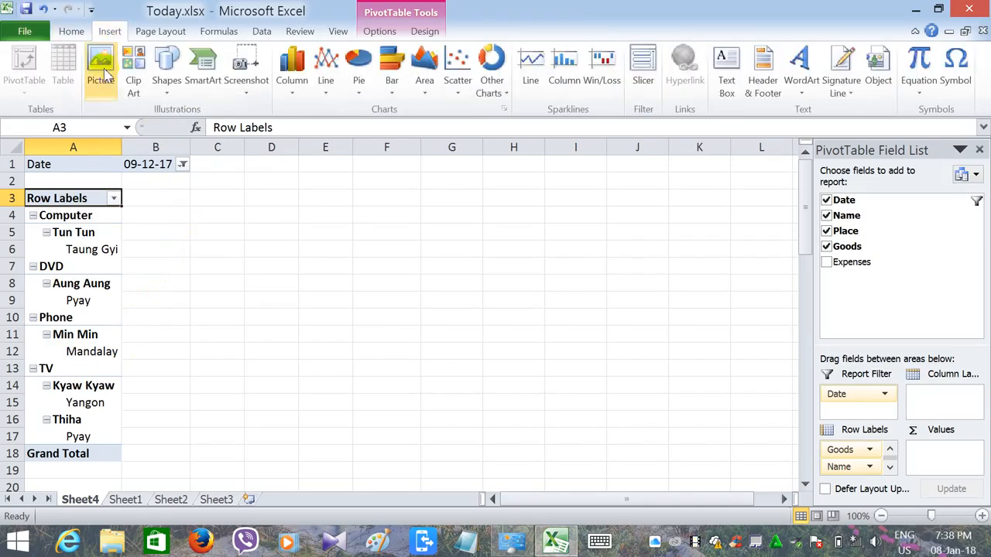
pyautogui.click(121, 501)
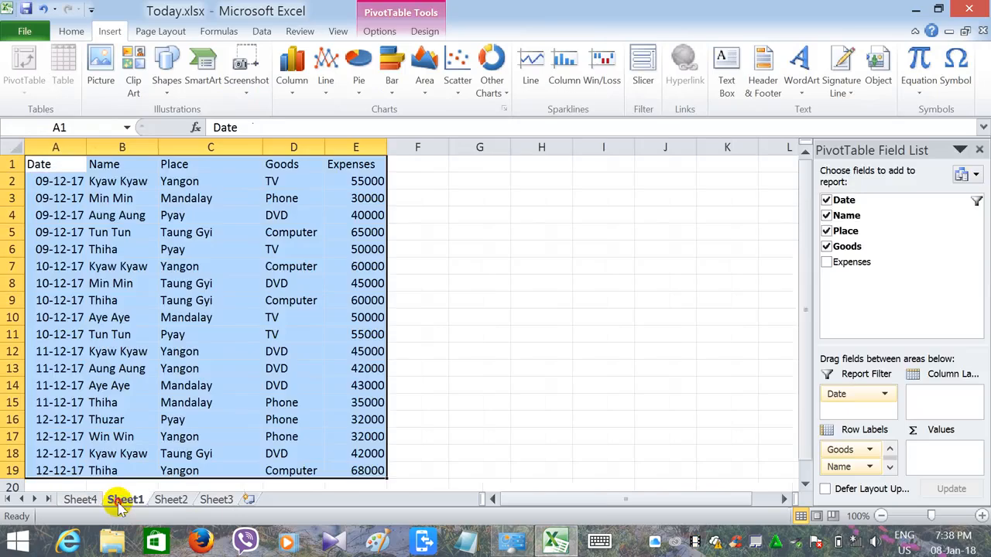
pyautogui.click(172, 501)
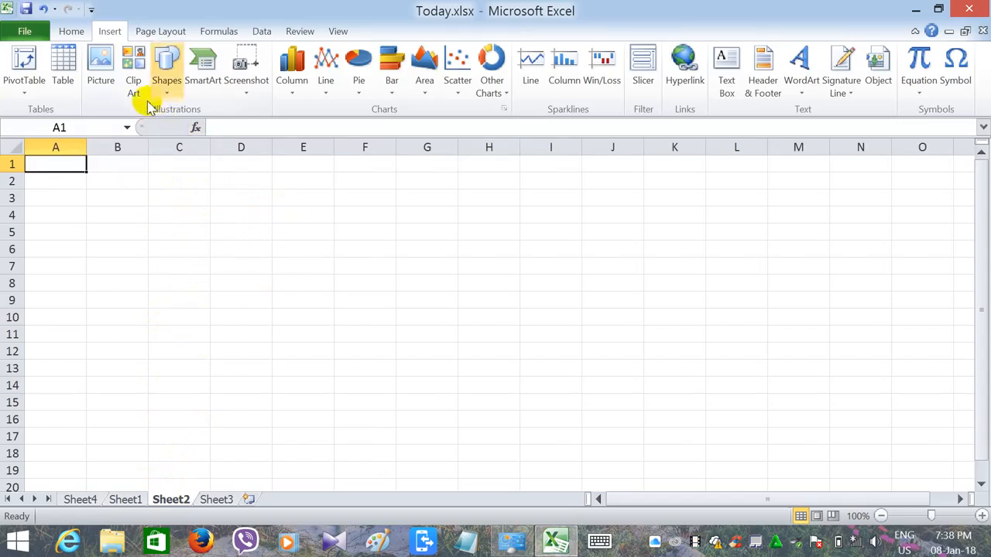
pyautogui.click(100, 62)
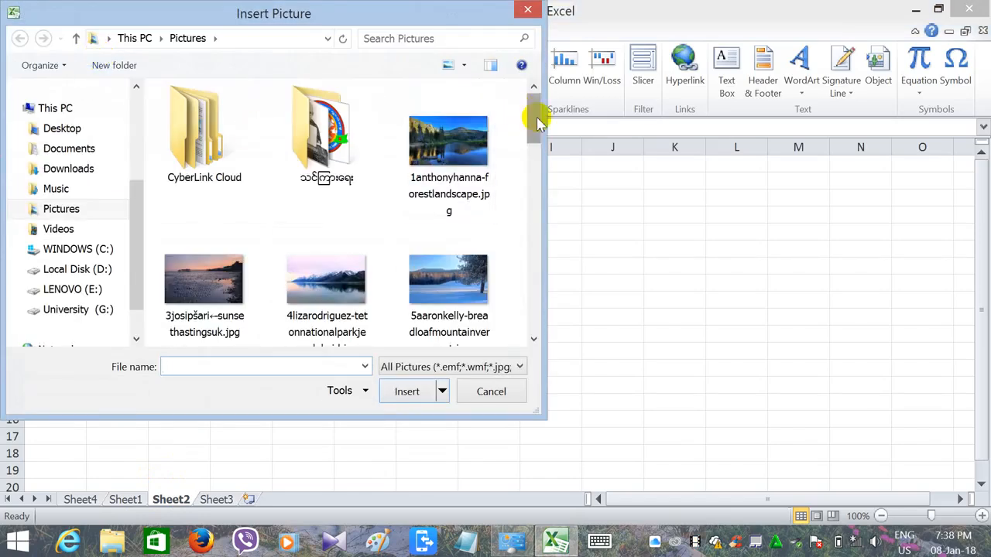
pyautogui.moveTo(535, 119); pyautogui.dragTo(491, 103)
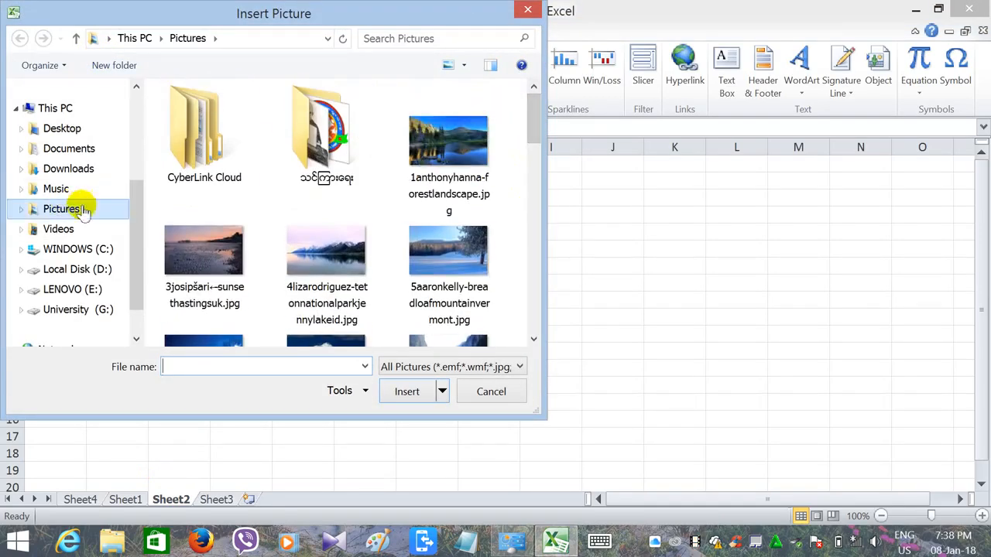
pyautogui.moveTo(133, 248)
pyautogui.mouseDown()
pyautogui.moveTo(143, 229)
pyautogui.moveTo(127, 271)
pyautogui.moveTo(128, 210)
pyautogui.moveTo(135, 255)
pyautogui.mouseUp()
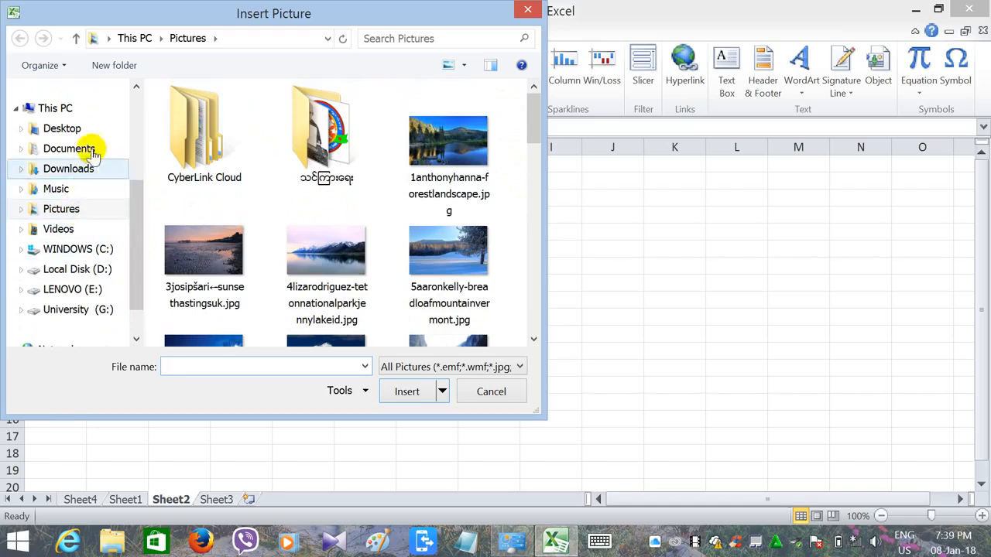
pyautogui.doubleClick(315, 147)
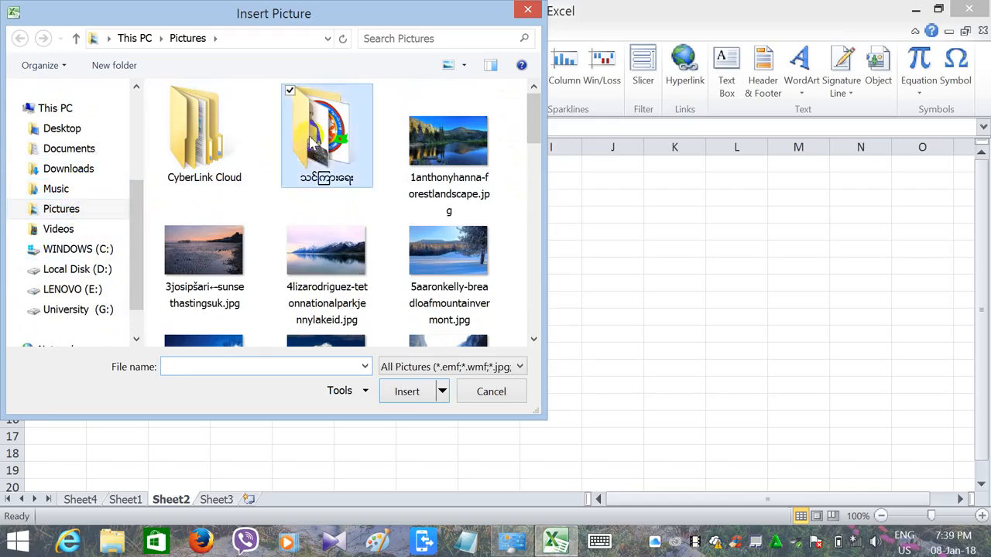
pyautogui.click(485, 138)
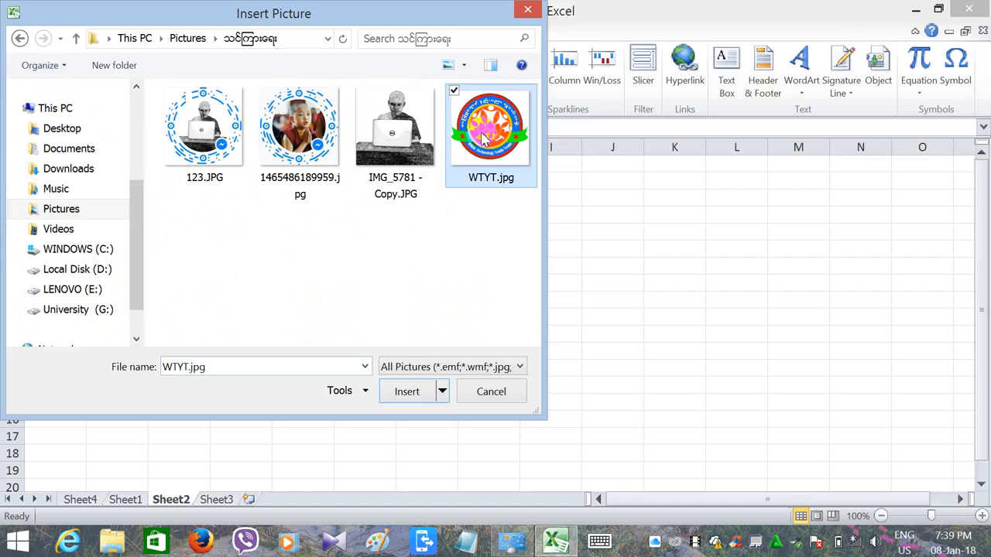
pyautogui.click(401, 392)
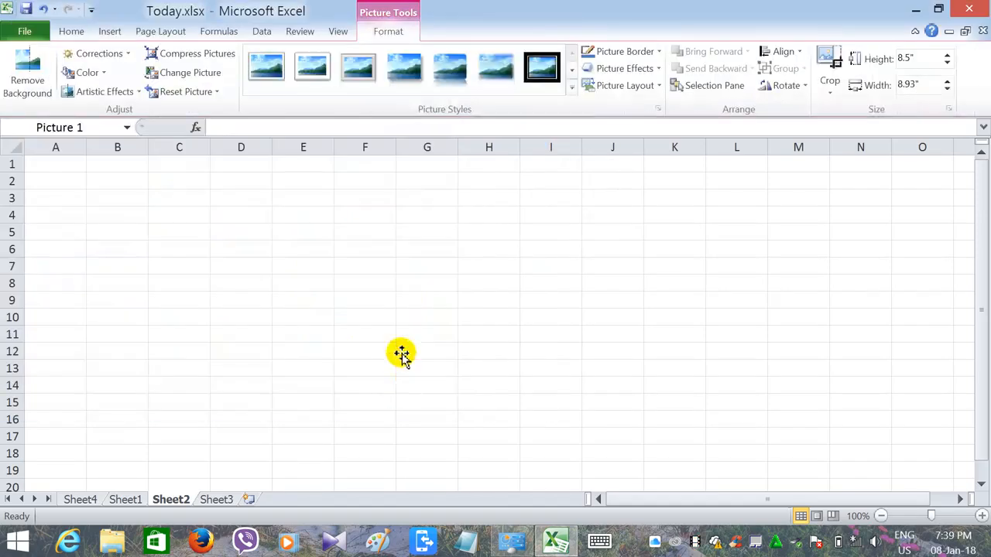
# - Shrink the logo picture to about 4.67" high by 4.9" wide and move it over columns G to M
pyautogui.click(983, 341)
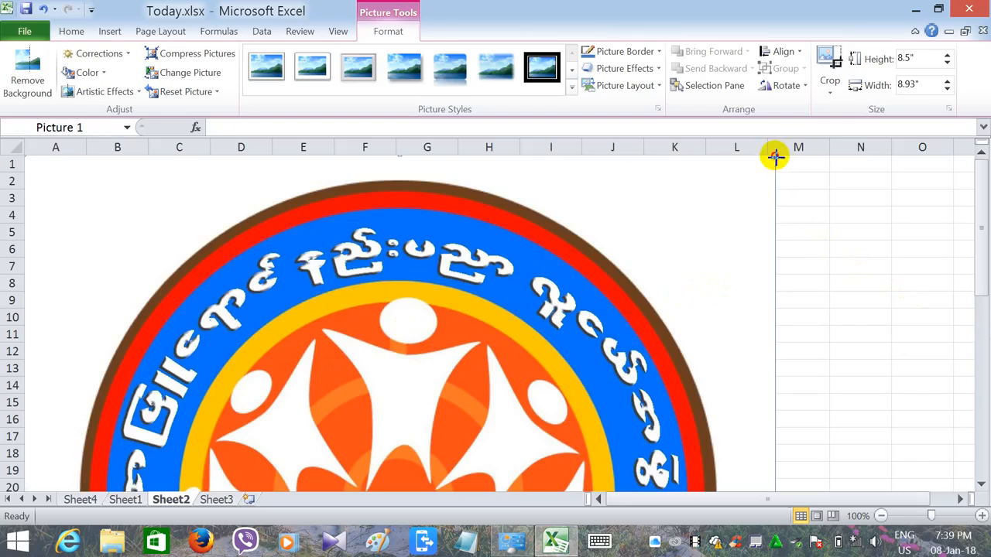
pyautogui.moveTo(775, 157); pyautogui.dragTo(177, 465)
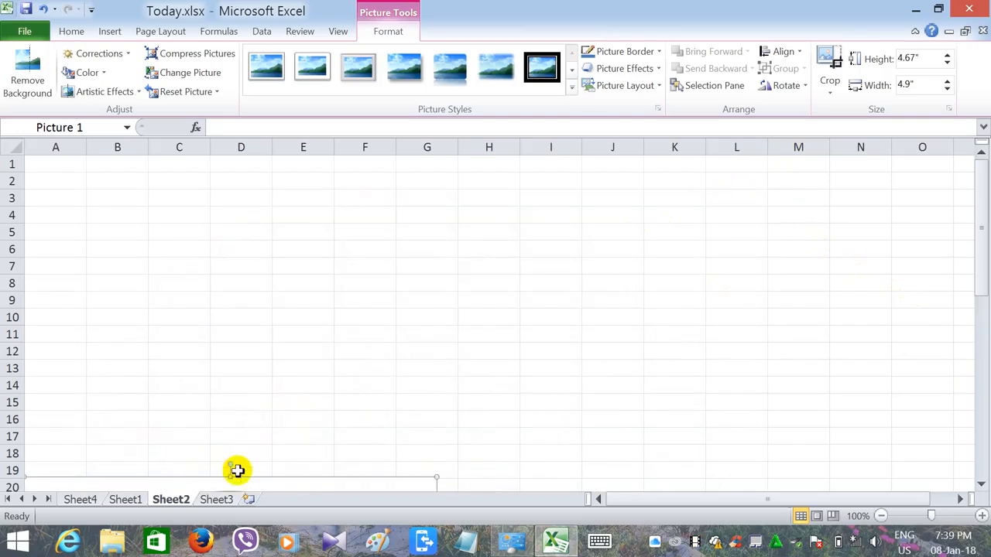
pyautogui.moveTo(248, 485); pyautogui.dragTo(591, 202)
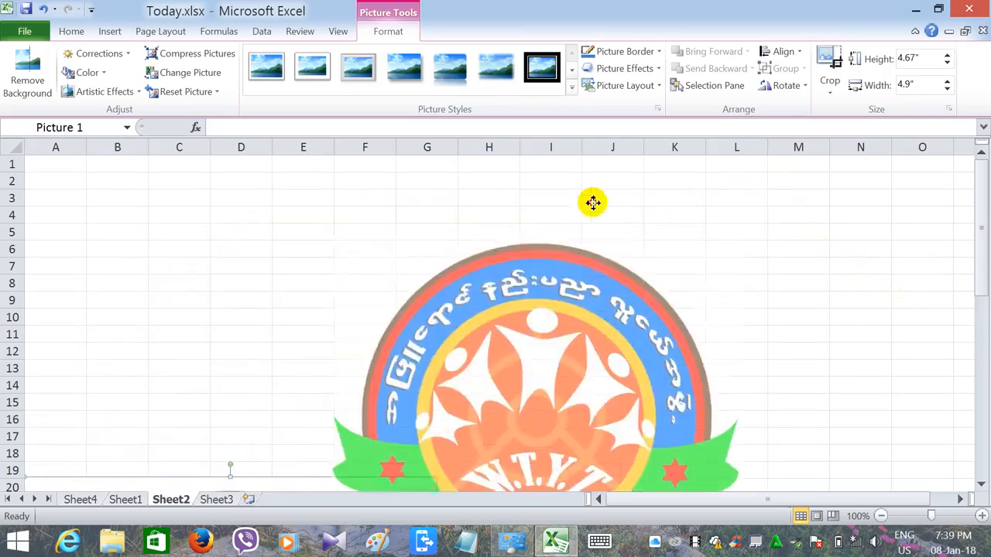
pyautogui.moveTo(525, 291); pyautogui.dragTo(419, 250)
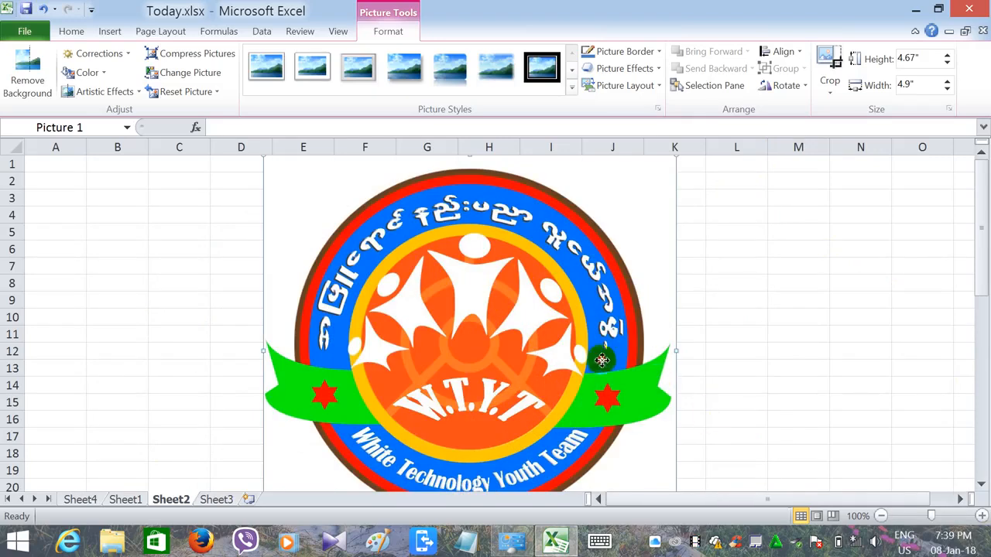
pyautogui.moveTo(597, 349); pyautogui.dragTo(629, 392)
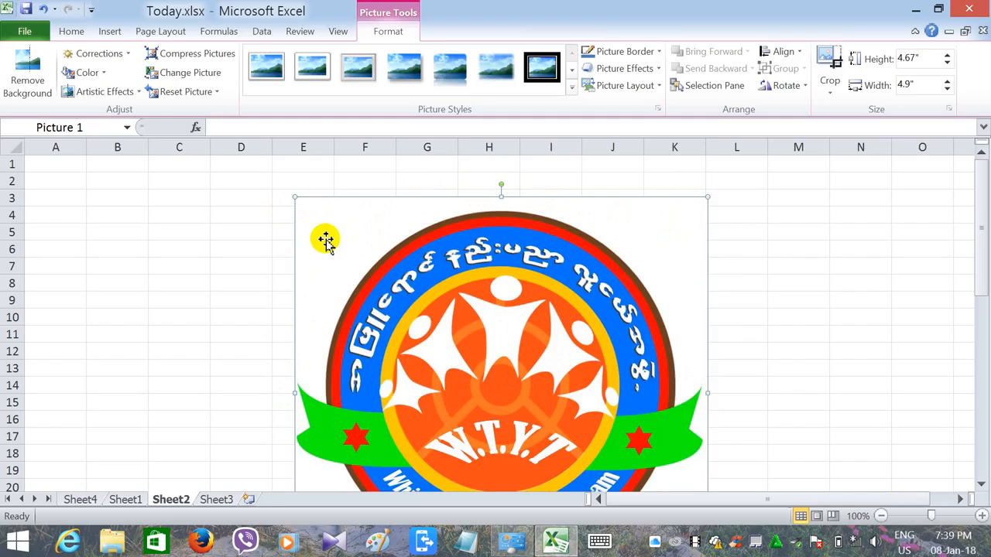
pyautogui.moveTo(334, 246); pyautogui.dragTo(467, 252)
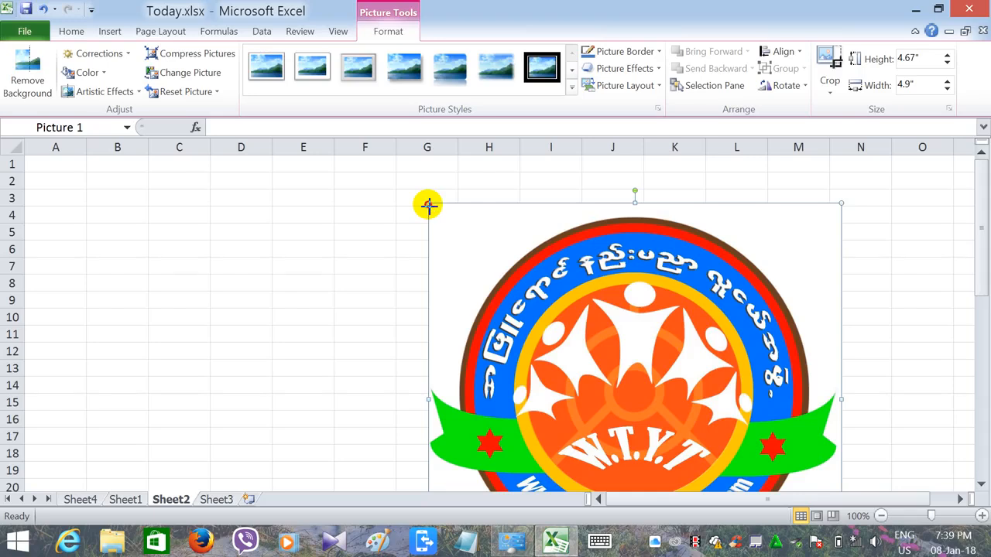
# - Reduce the logo to about 2.83" high by 2.97" wide and place it over columns A to E, starting in row 1
pyautogui.moveTo(428, 205); pyautogui.dragTo(591, 440)
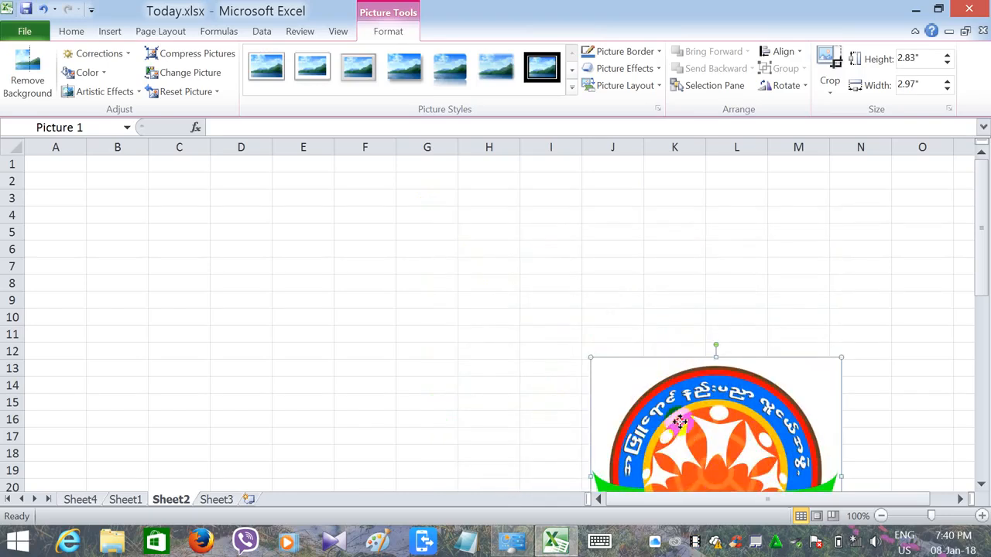
pyautogui.moveTo(679, 420); pyautogui.dragTo(223, 237)
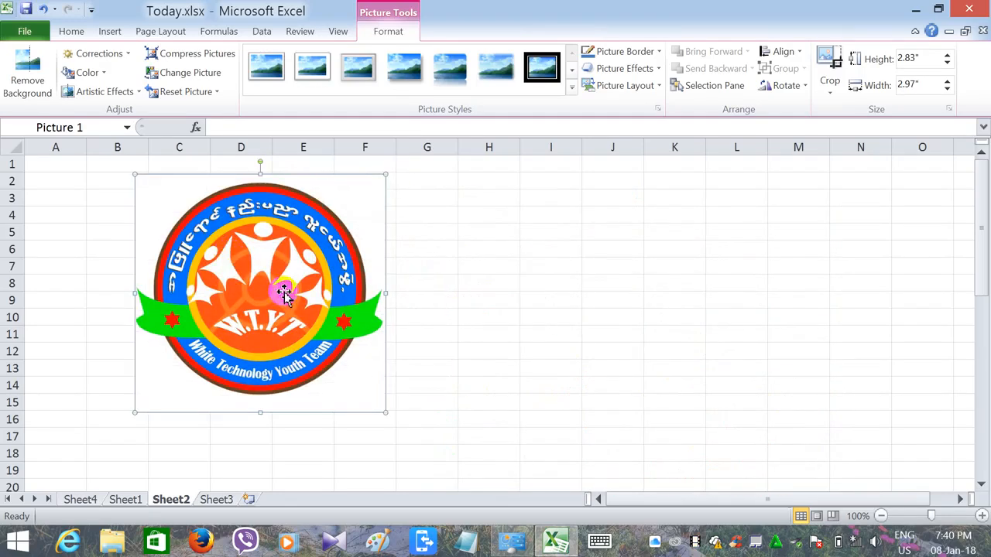
pyautogui.moveTo(285, 294); pyautogui.dragTo(226, 288)
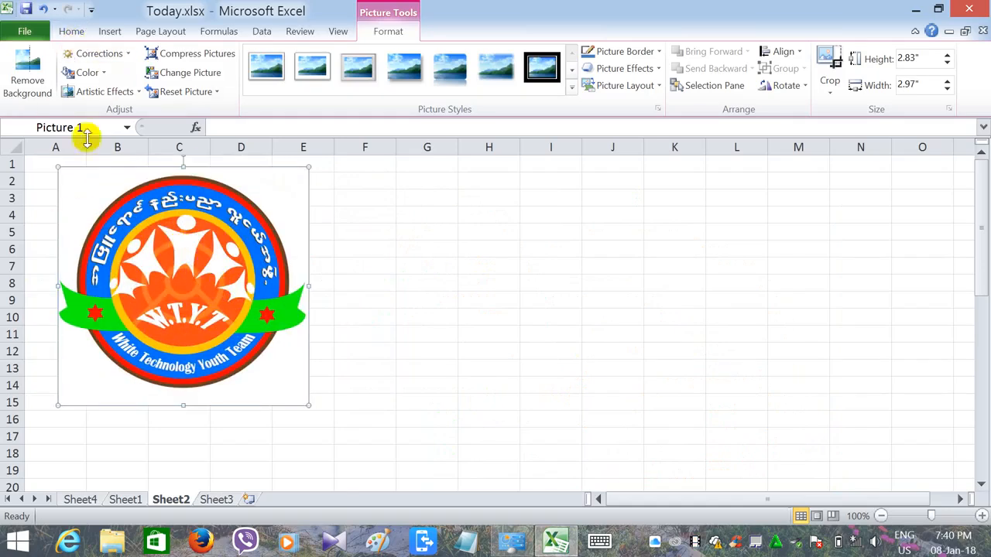
# - Shrink the logo to about two columns wide and move it over columns H and I, around rows 8 to 14
pyautogui.click(109, 31)
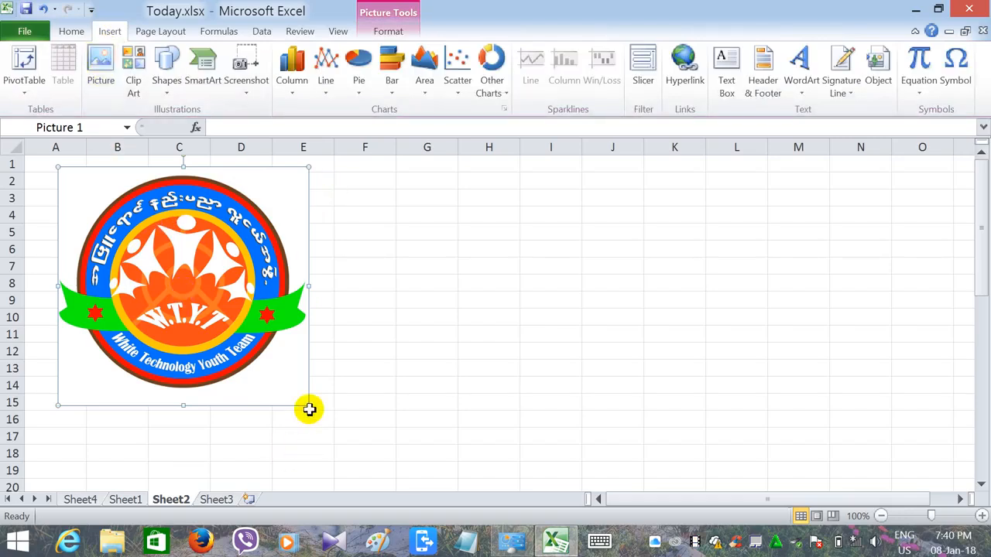
pyautogui.moveTo(307, 406); pyautogui.dragTo(170, 310)
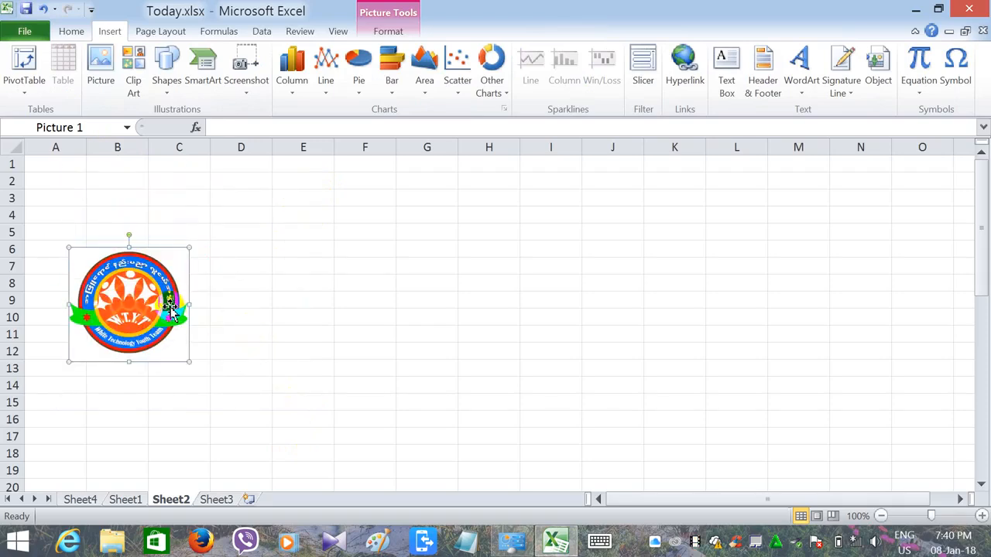
pyautogui.moveTo(124, 255); pyautogui.dragTo(529, 290)
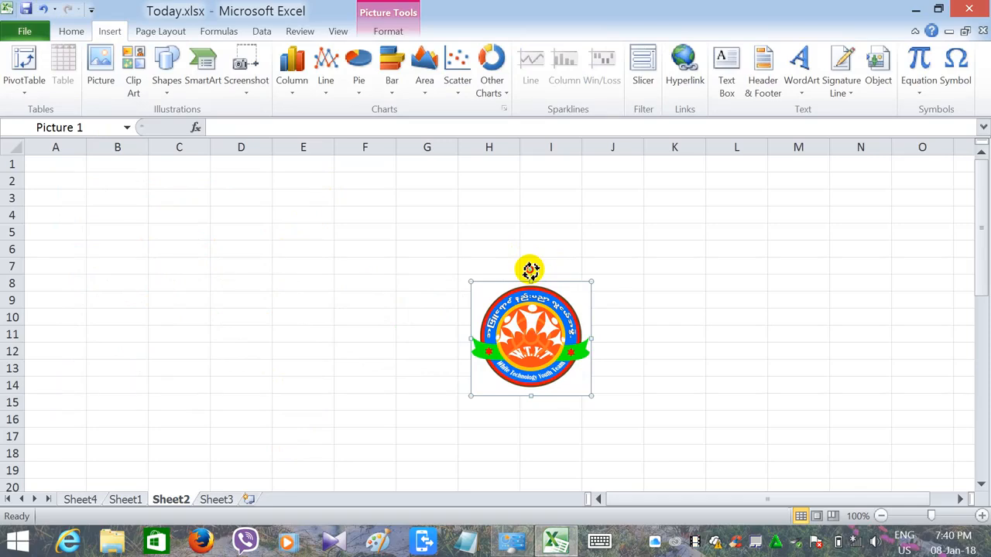
# - Rotate the logo to a slight counterclockwise tilt, move it over cells A1 to B8 and deselect it
pyautogui.moveTo(530, 269); pyautogui.dragTo(580, 396)
pyautogui.click(579, 396)
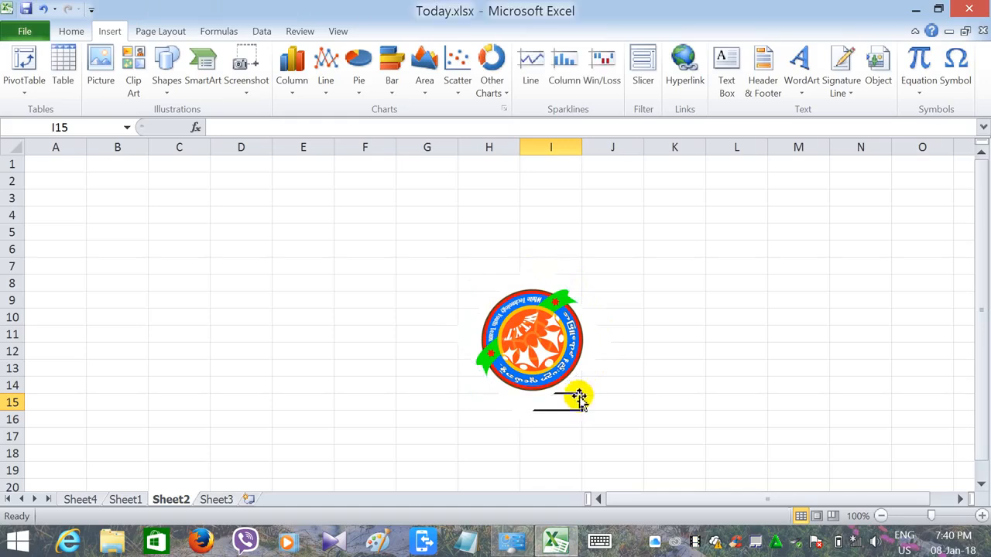
pyautogui.click(550, 367)
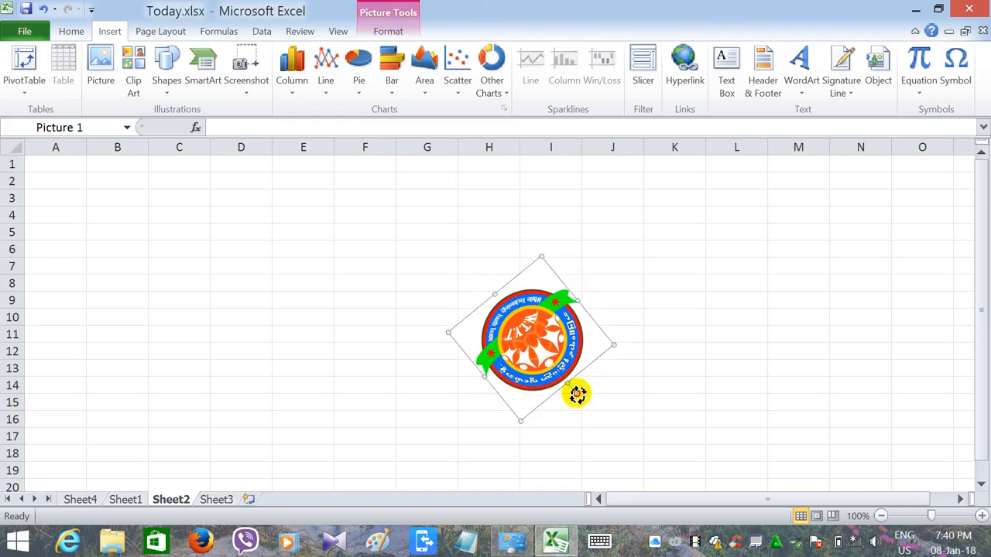
pyautogui.moveTo(577, 394); pyautogui.dragTo(513, 246)
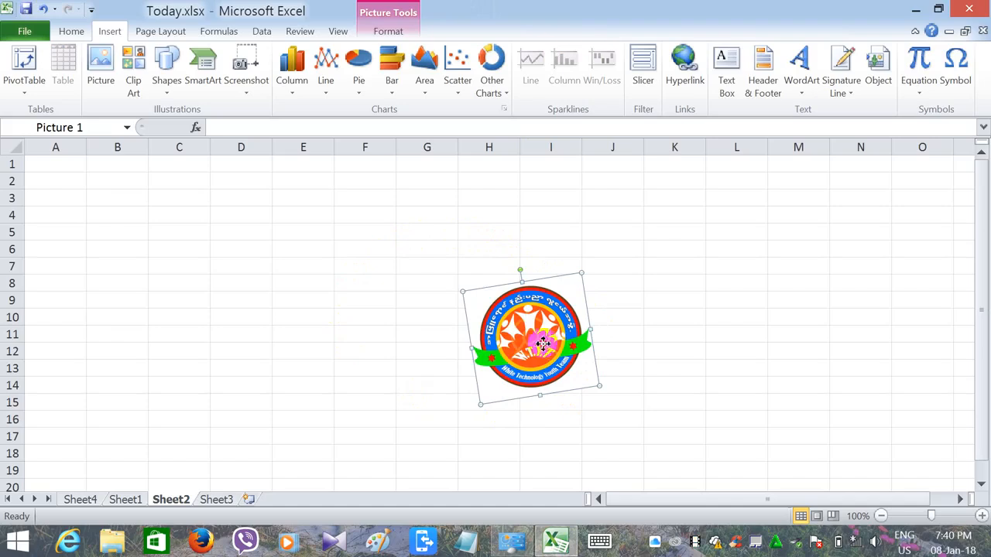
pyautogui.moveTo(543, 343); pyautogui.dragTo(105, 230)
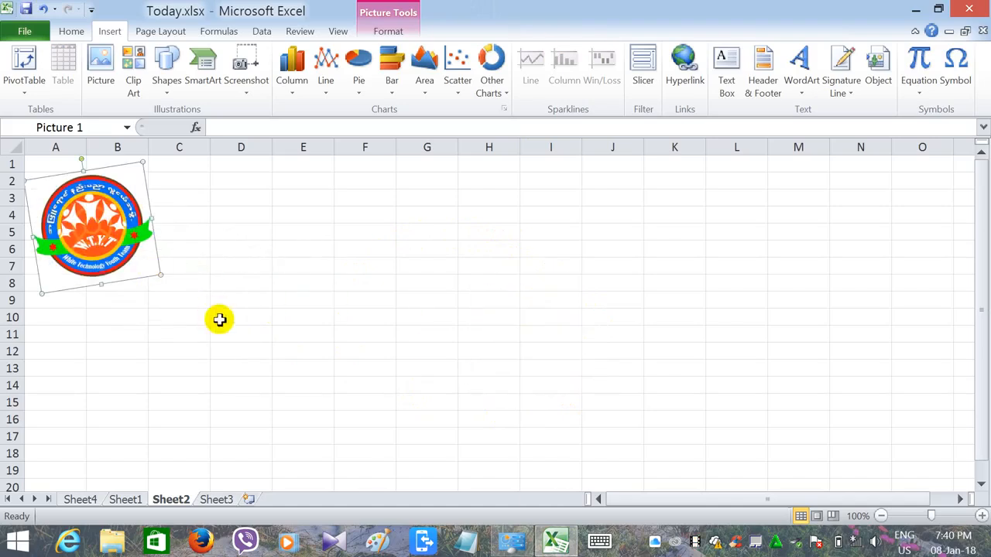
pyautogui.click(220, 320)
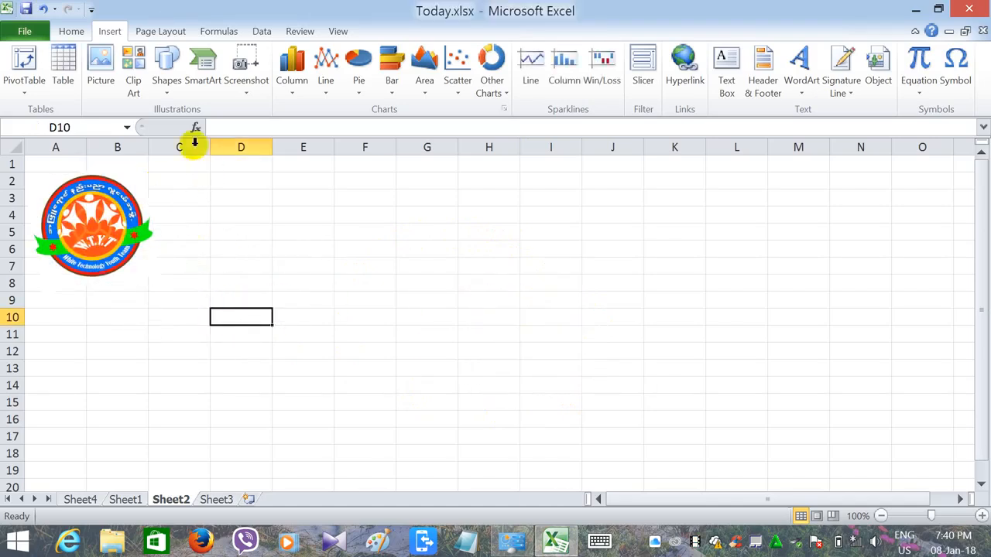
# - Search Clip Art across all media file types and insert the image of the doctor in a white coat
pyautogui.click(133, 80)
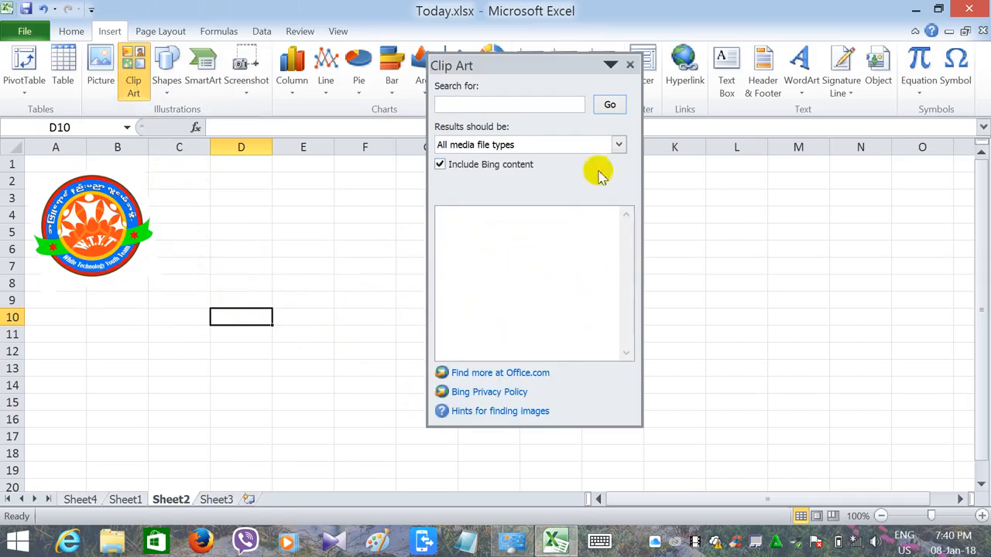
pyautogui.click(619, 145)
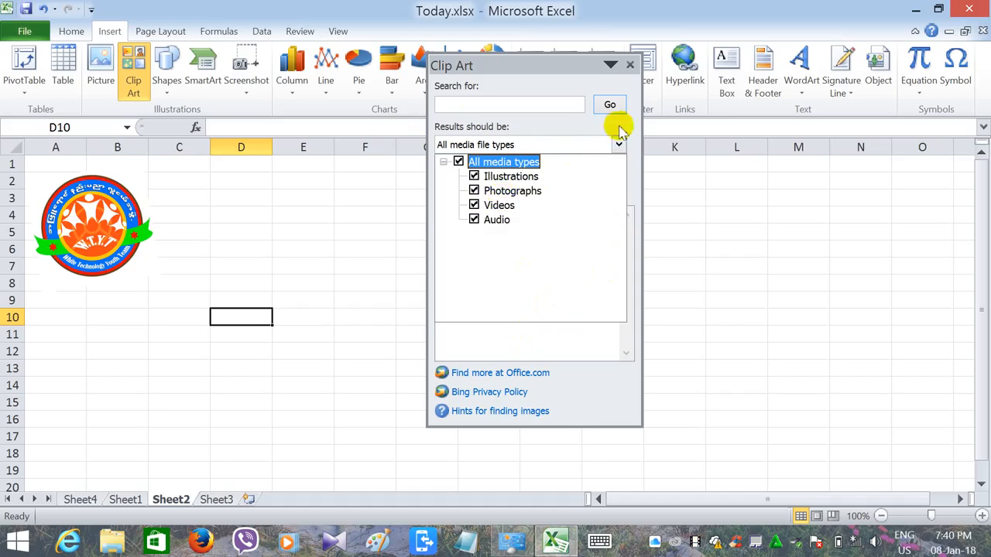
pyautogui.click(619, 145)
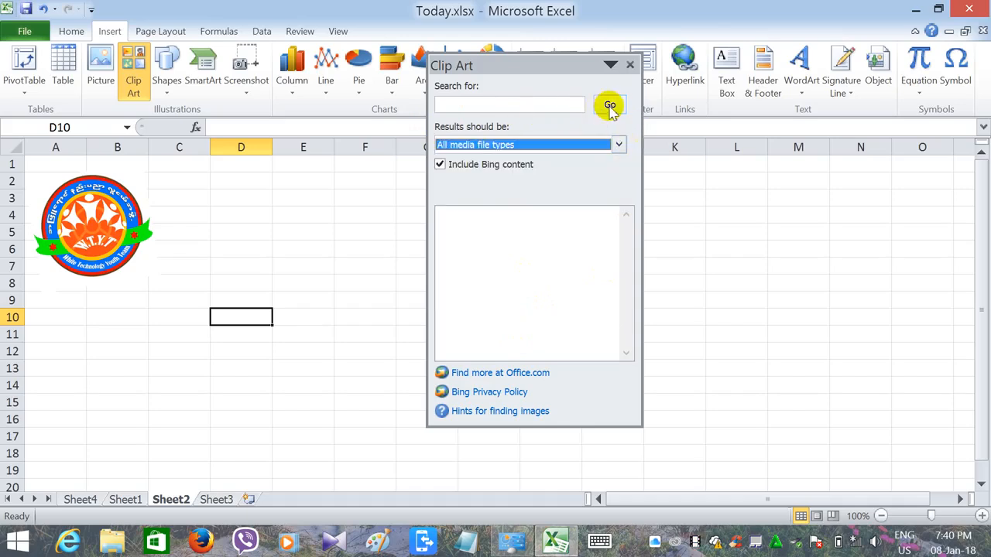
pyautogui.click(610, 105)
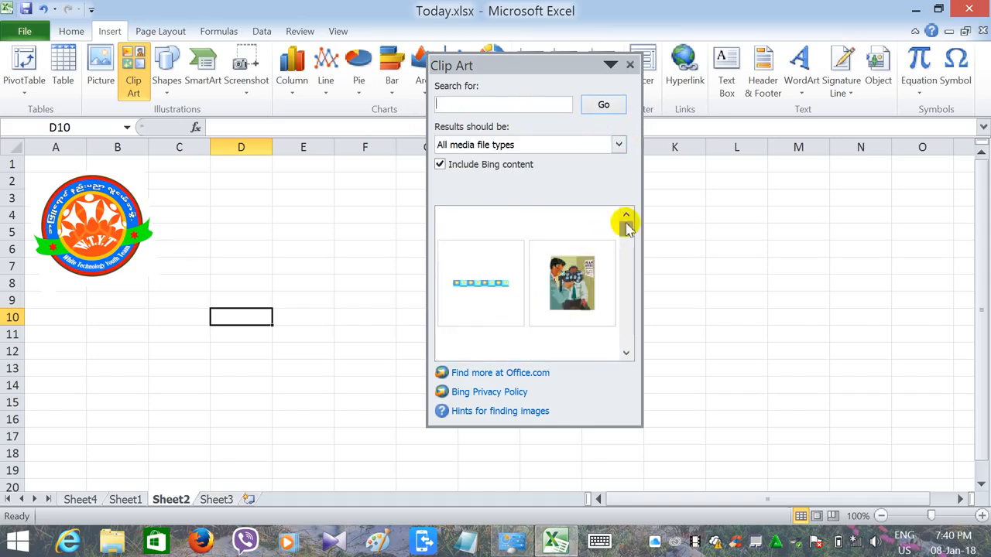
pyautogui.moveTo(626, 223); pyautogui.dragTo(635, 246)
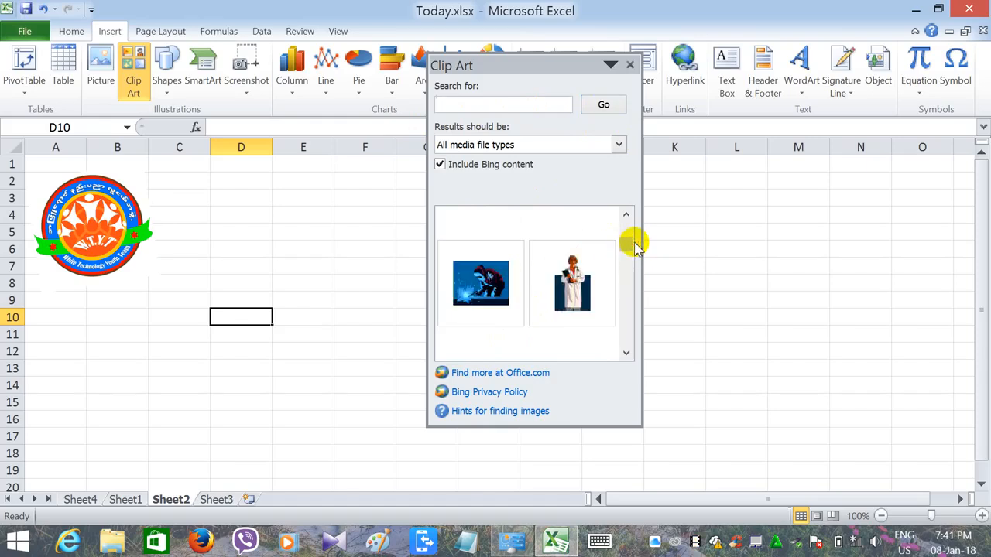
pyautogui.click(571, 285)
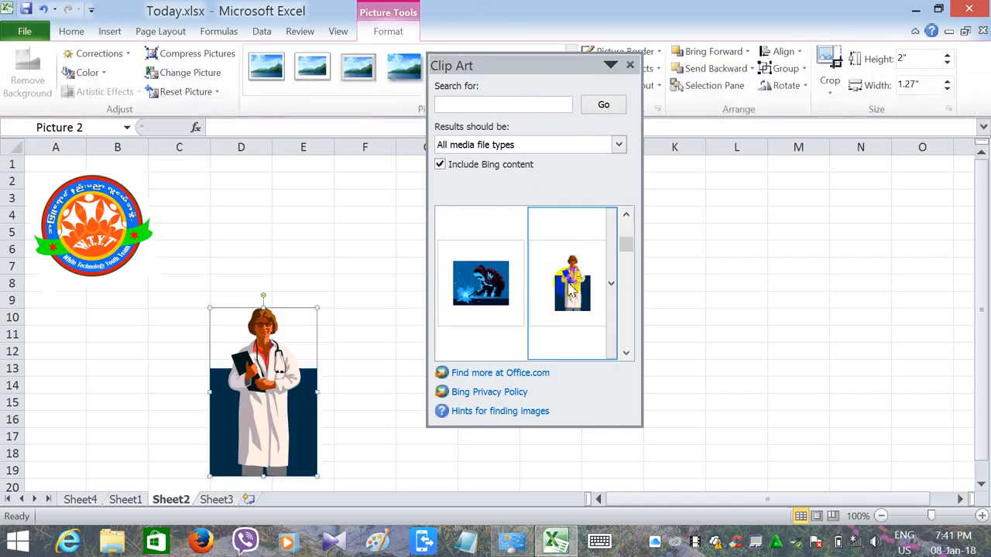
pyautogui.click(629, 66)
# - Move the doctor clip art to columns E and F, shrink it to about 0.74" wide, and stretch its height to about 2.57"
pyautogui.moveTo(263, 363); pyautogui.dragTo(427, 252)
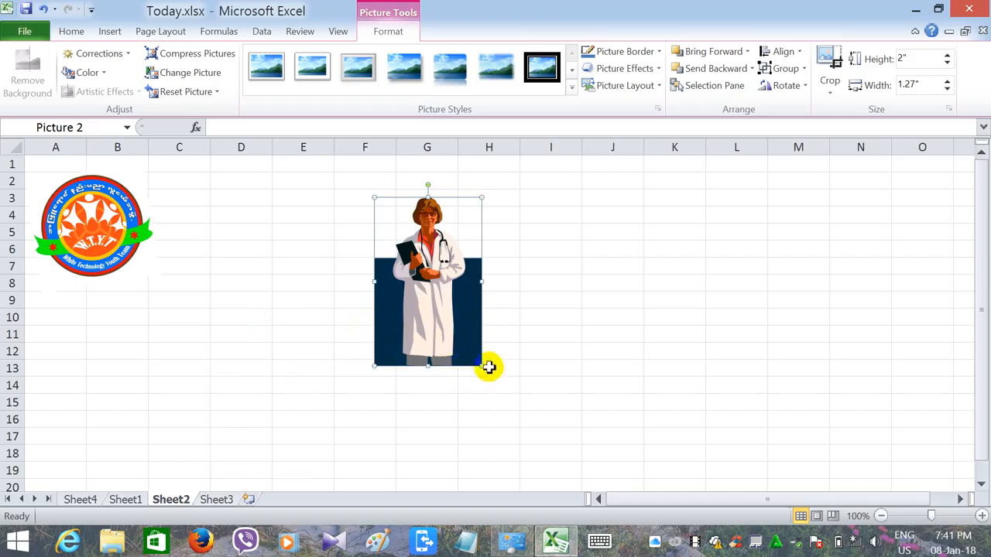
pyautogui.moveTo(456, 346); pyautogui.dragTo(350, 312)
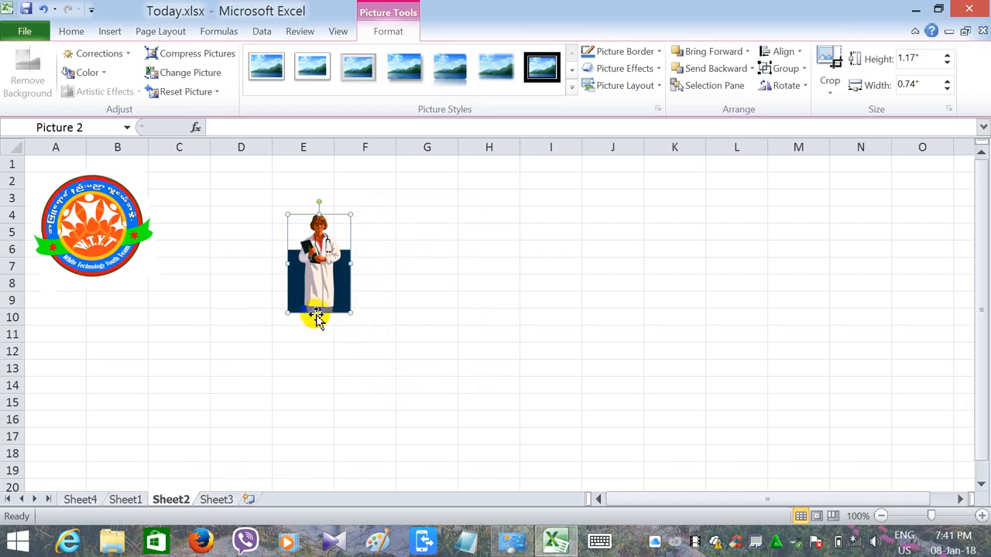
pyautogui.moveTo(319, 315); pyautogui.dragTo(302, 431)
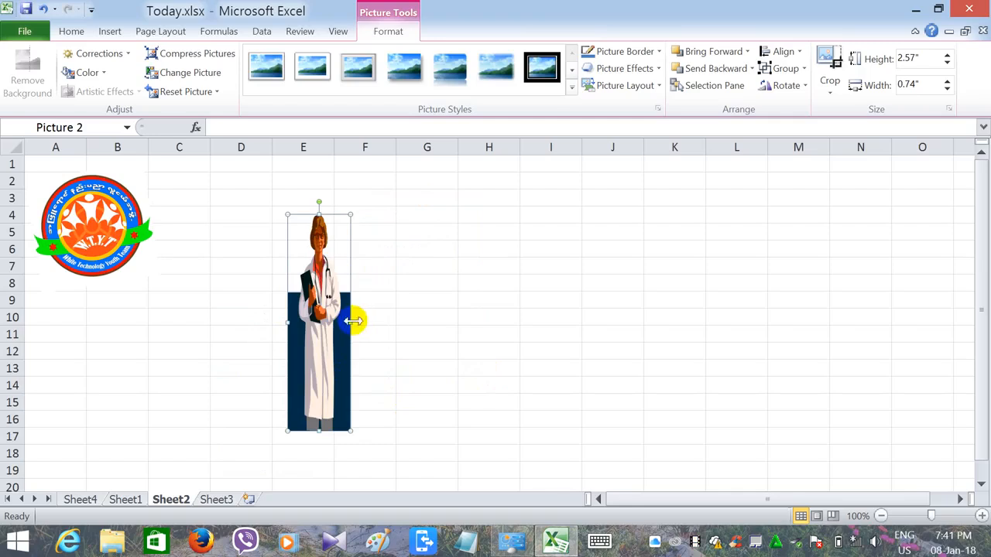
# - Widen the doctor clip art to about 2.18" and move it over columns B to E
pyautogui.moveTo(367, 322); pyautogui.dragTo(472, 336)
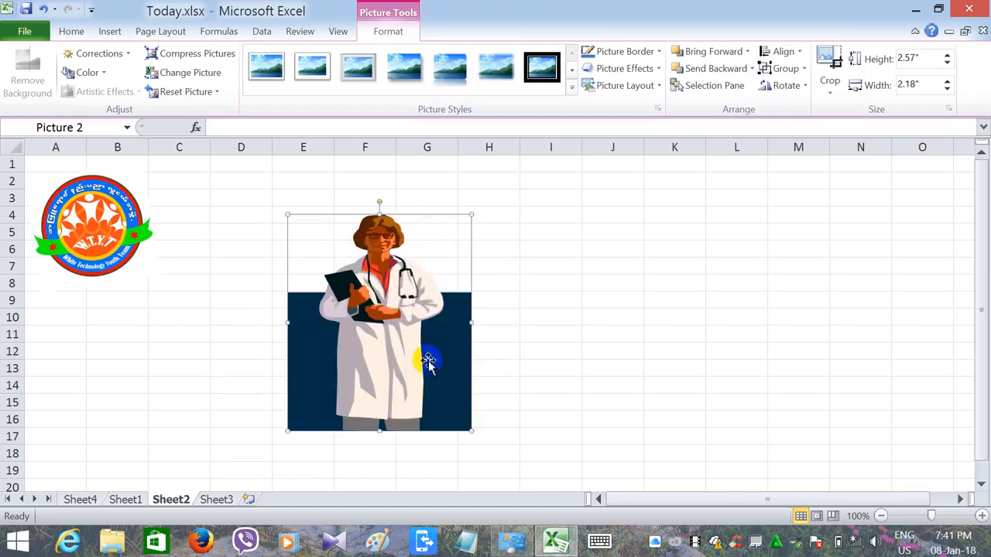
pyautogui.moveTo(427, 356); pyautogui.dragTo(256, 356)
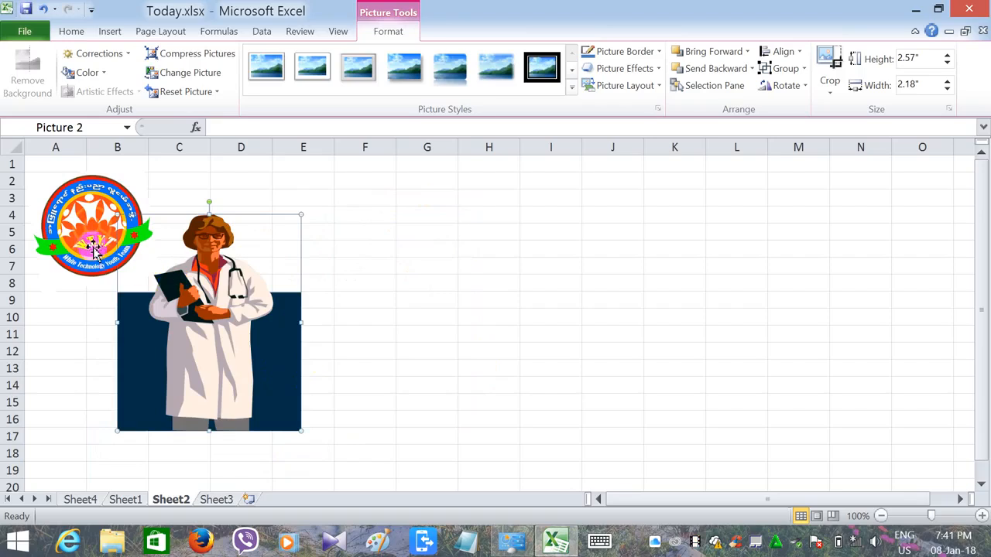
# - Rearrange the pictures so the doctor covers columns A to D from row 1 and the logo sits beside it over columns D to F
pyautogui.moveTo(87, 242); pyautogui.dragTo(394, 249)
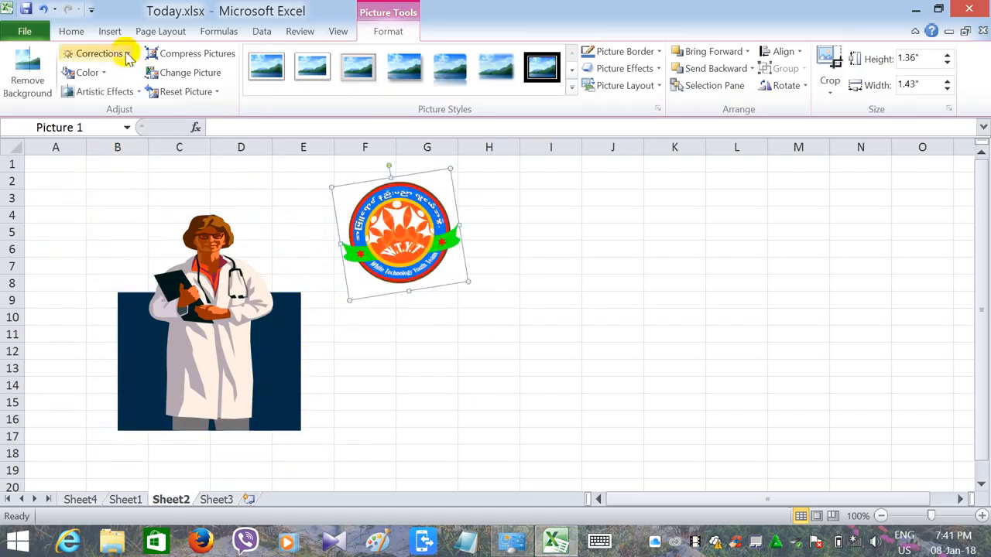
pyautogui.click(110, 32)
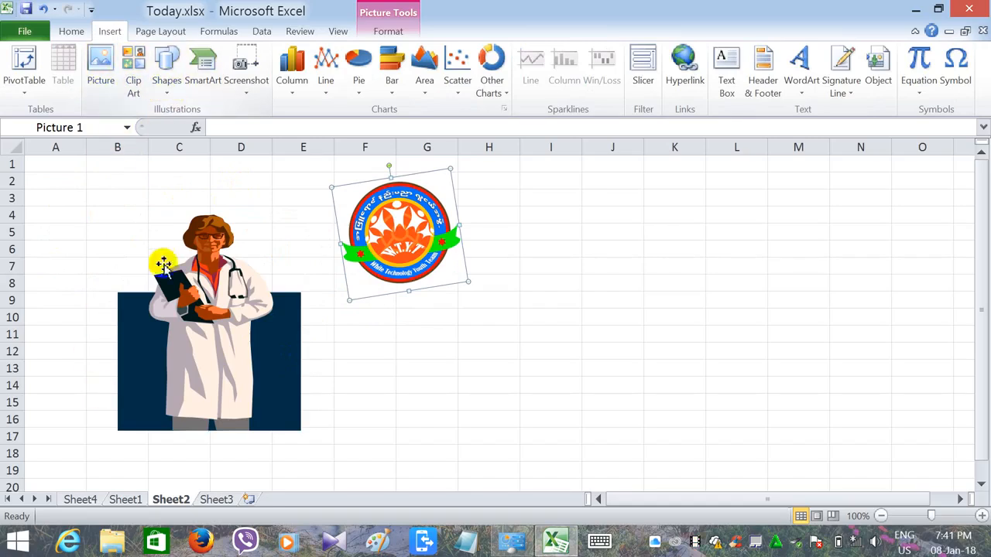
pyautogui.moveTo(205, 331); pyautogui.dragTo(125, 271)
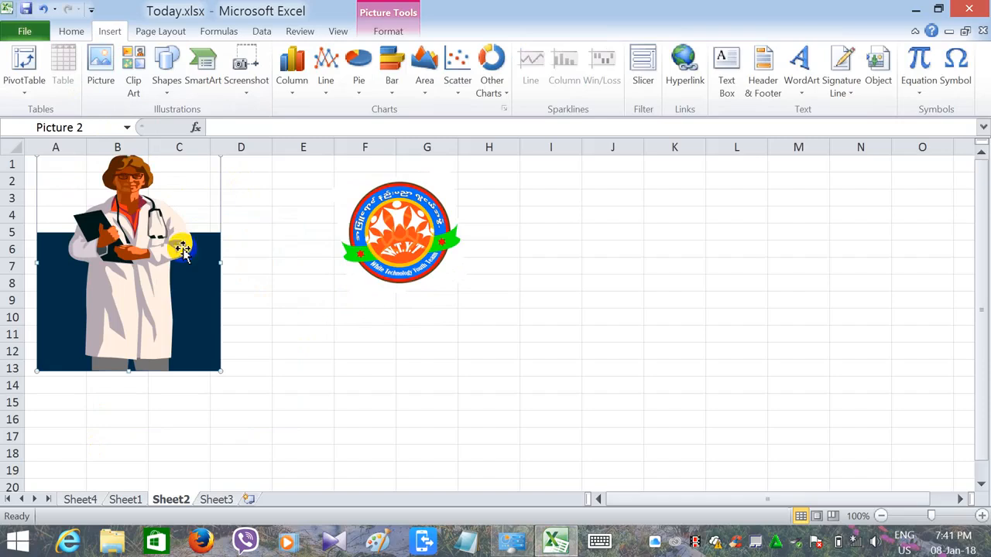
pyautogui.click(366, 238)
pyautogui.moveTo(366, 239); pyautogui.dragTo(254, 241)
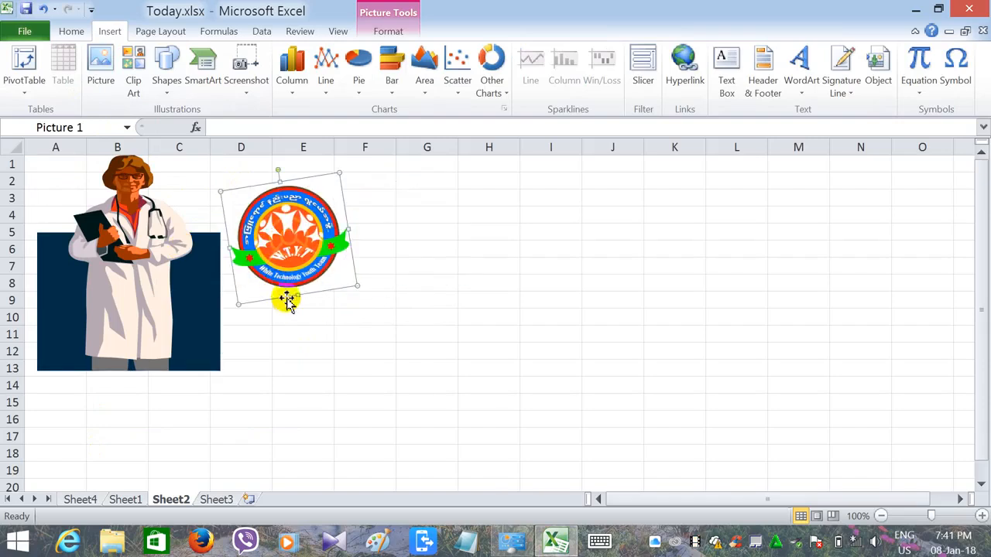
# - Draw a double-arrow elbow connector about 1.72" high and 1.97" wide across columns G to J and delete it
pyautogui.click(165, 90)
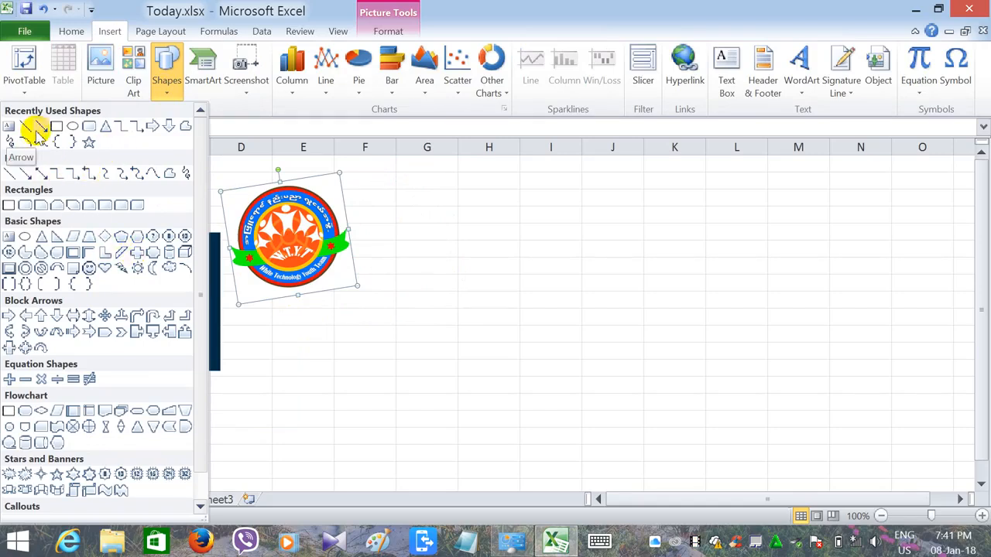
pyautogui.click(91, 174)
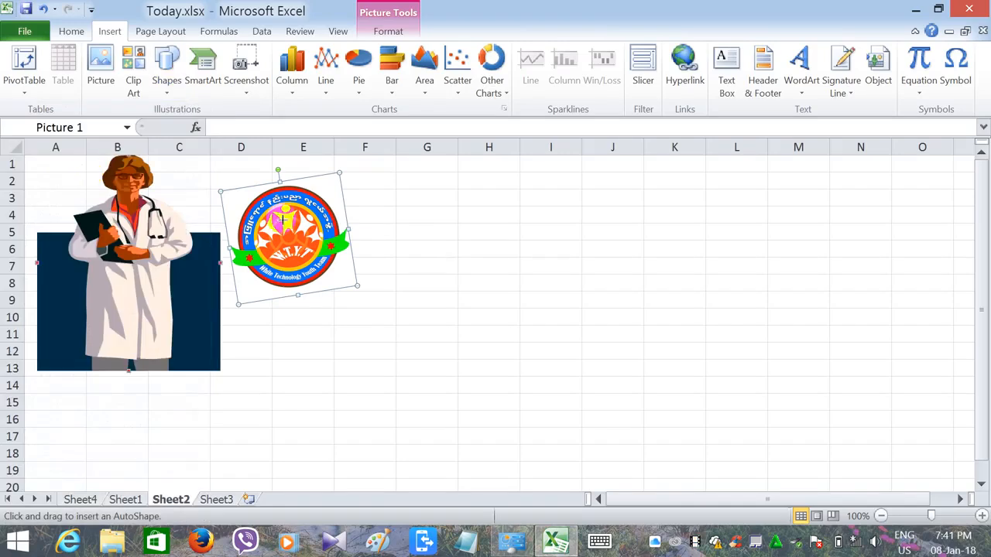
pyautogui.moveTo(422, 226)
pyautogui.mouseDown()
pyautogui.moveTo(474, 287)
pyautogui.moveTo(588, 370)
pyautogui.mouseUp()
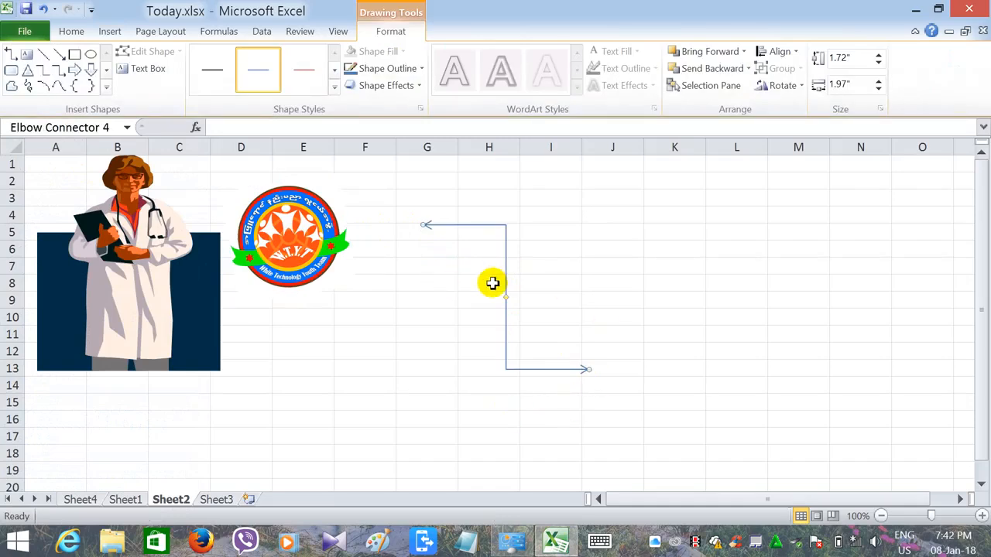
pyautogui.press('Delete')
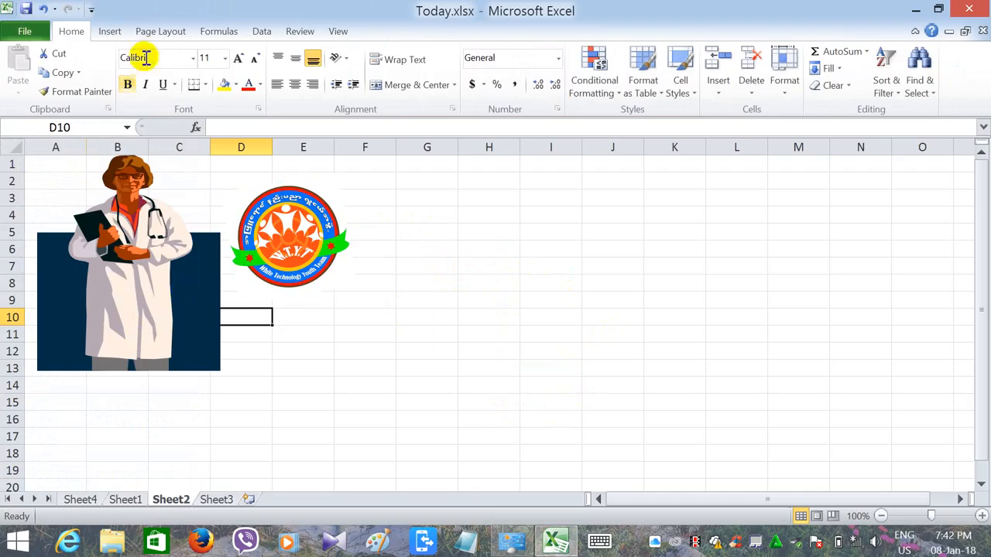
# - Draw an oval about 2.45" high and 2.35" wide across columns G to J and delete it
pyautogui.click(110, 31)
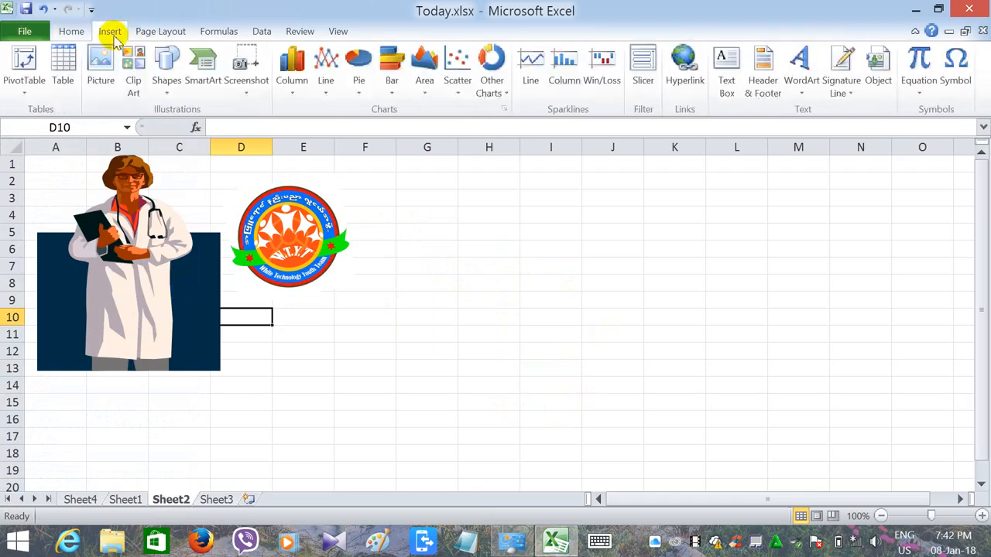
pyautogui.click(165, 65)
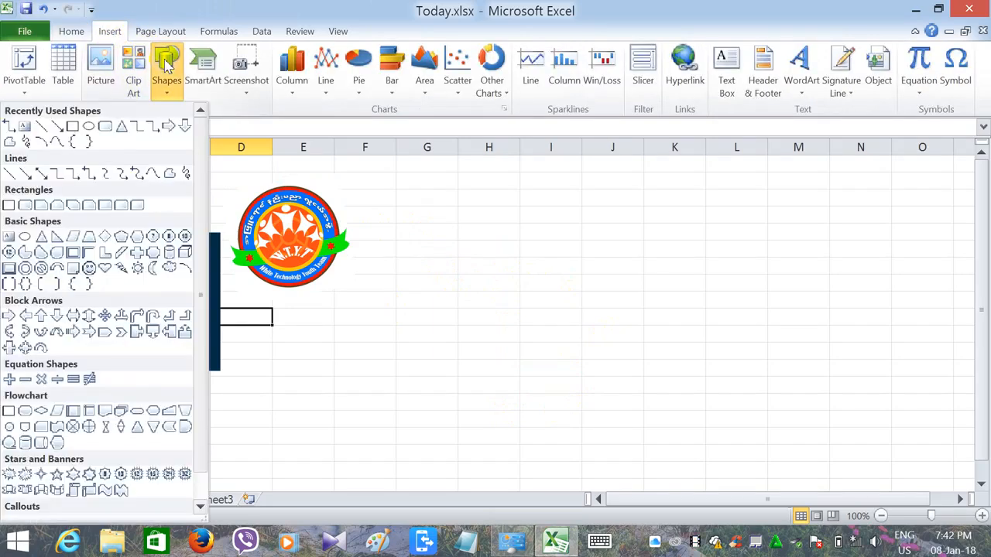
pyautogui.click(89, 129)
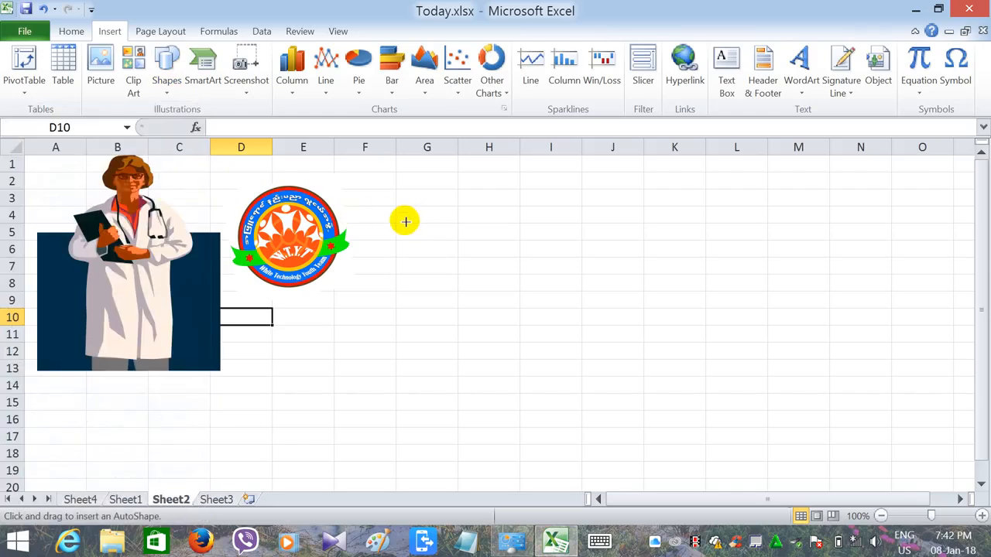
pyautogui.moveTo(405, 222)
pyautogui.mouseDown()
pyautogui.moveTo(436, 312)
pyautogui.moveTo(608, 425)
pyautogui.mouseUp()
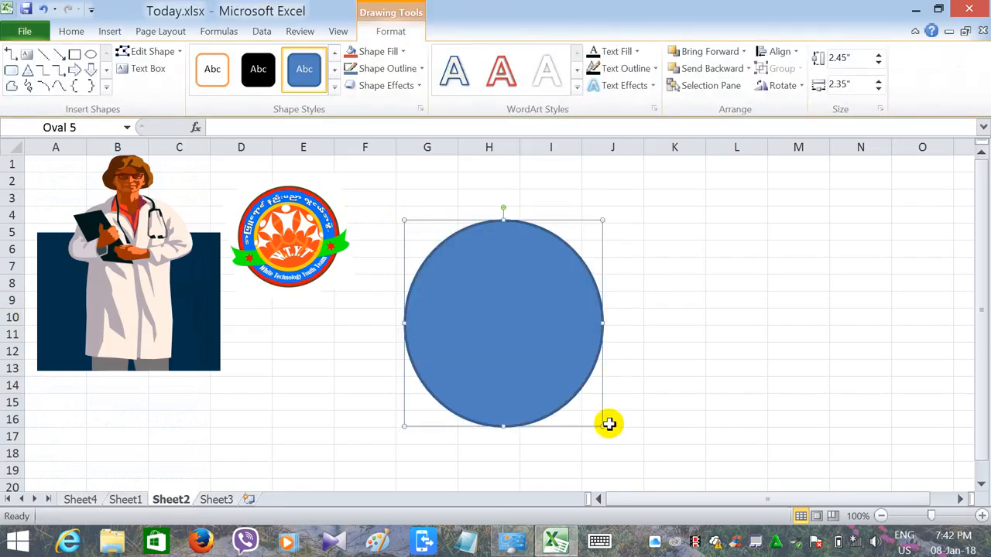
pyautogui.press('Delete')
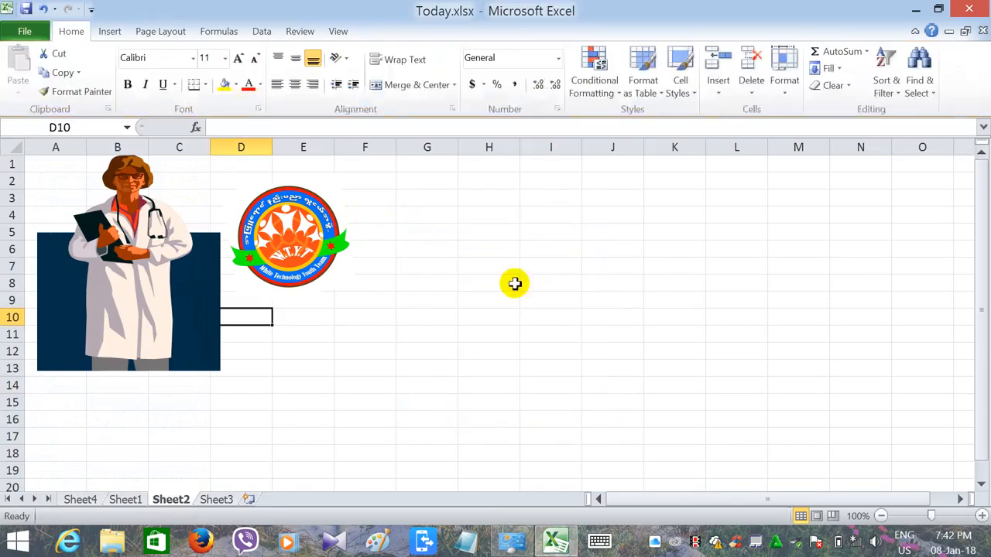
# - Draw a rounded rectangle about 1.3" high and 2.89" wide containing the text "Excel" and place it over columns H to L, rows 7 to 13
pyautogui.click(102, 31)
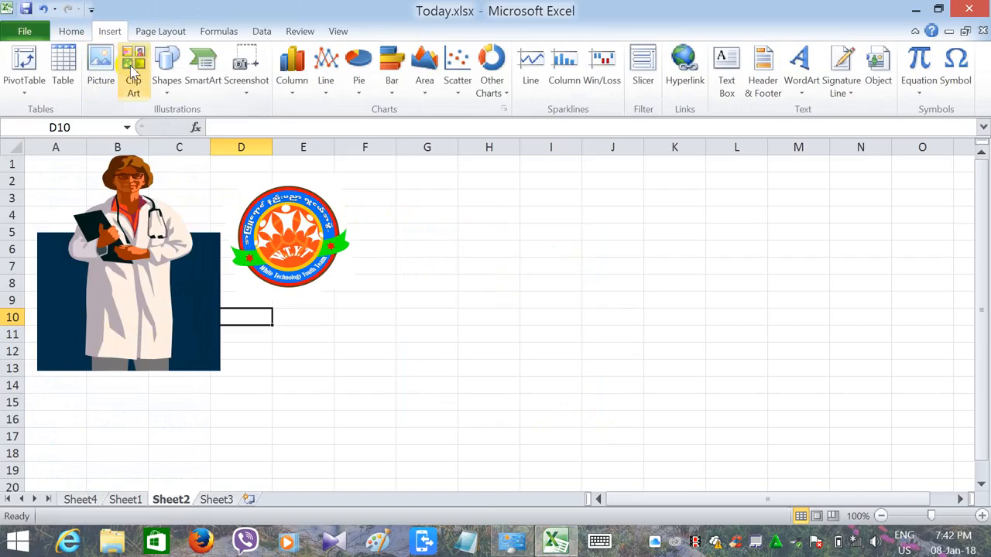
pyautogui.click(166, 64)
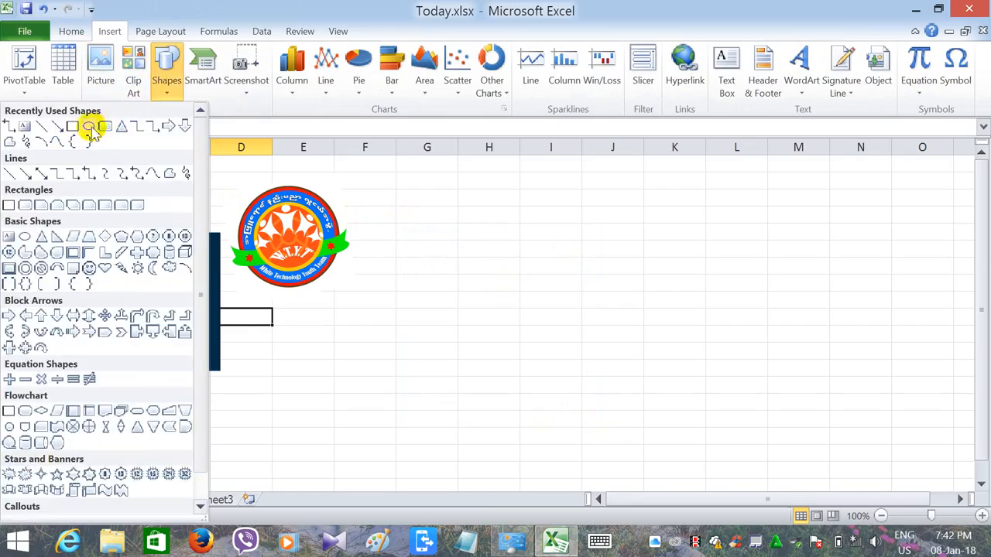
pyautogui.click(103, 127)
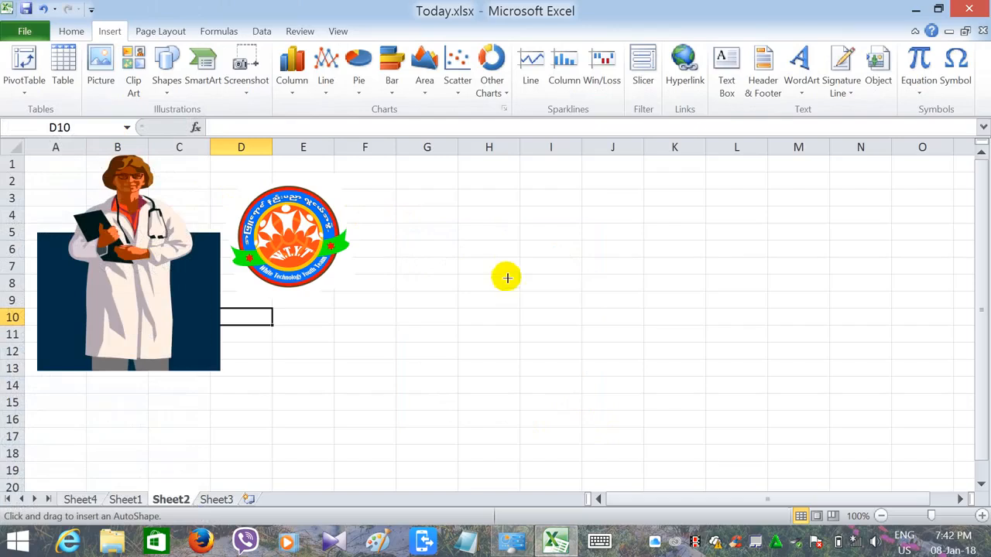
pyautogui.moveTo(506, 267)
pyautogui.mouseDown()
pyautogui.moveTo(566, 336)
pyautogui.moveTo(749, 361)
pyautogui.moveTo(749, 377)
pyautogui.mouseUp()
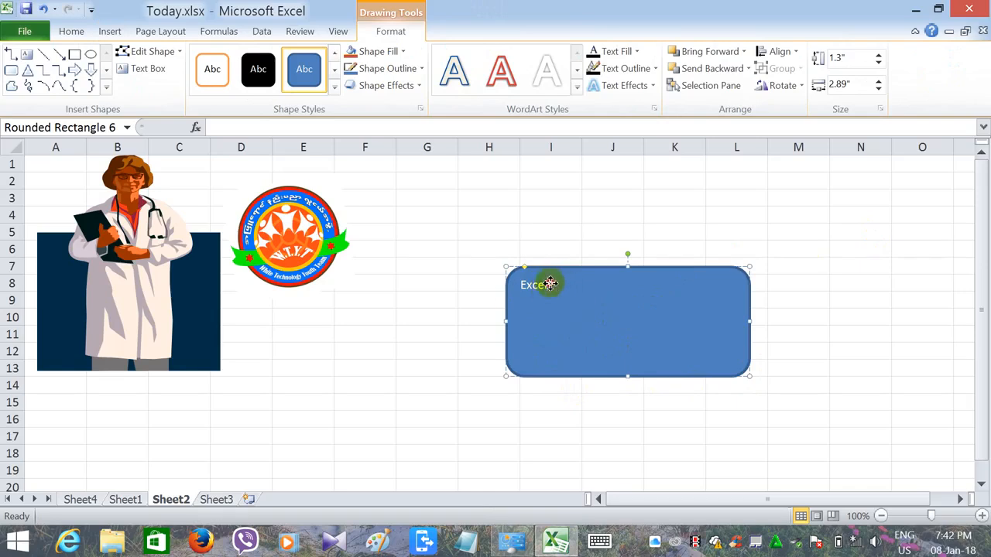
pyautogui.moveTo(550, 284); pyautogui.dragTo(533, 288)
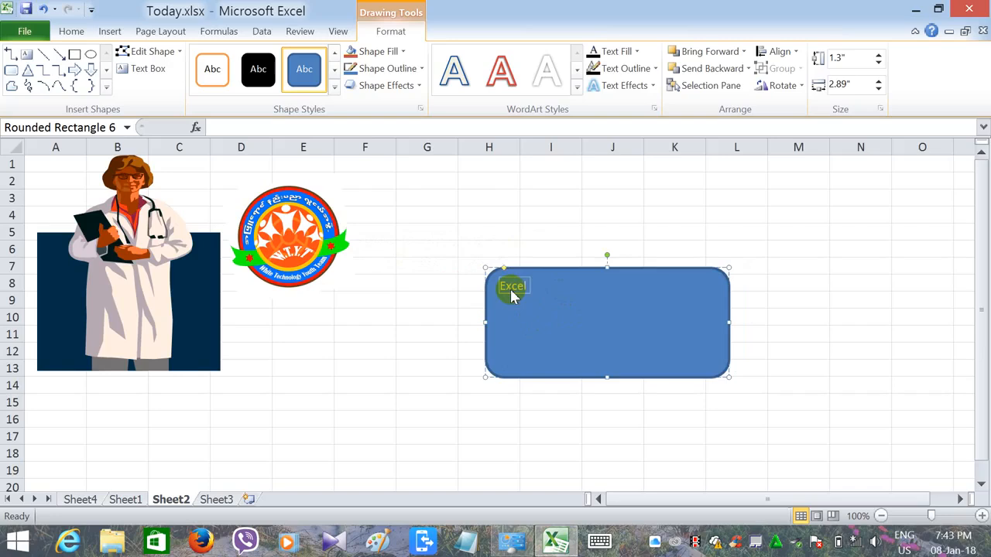
# - Set the font size of the rounded rectangle's text to 36
pyautogui.click(57, 31)
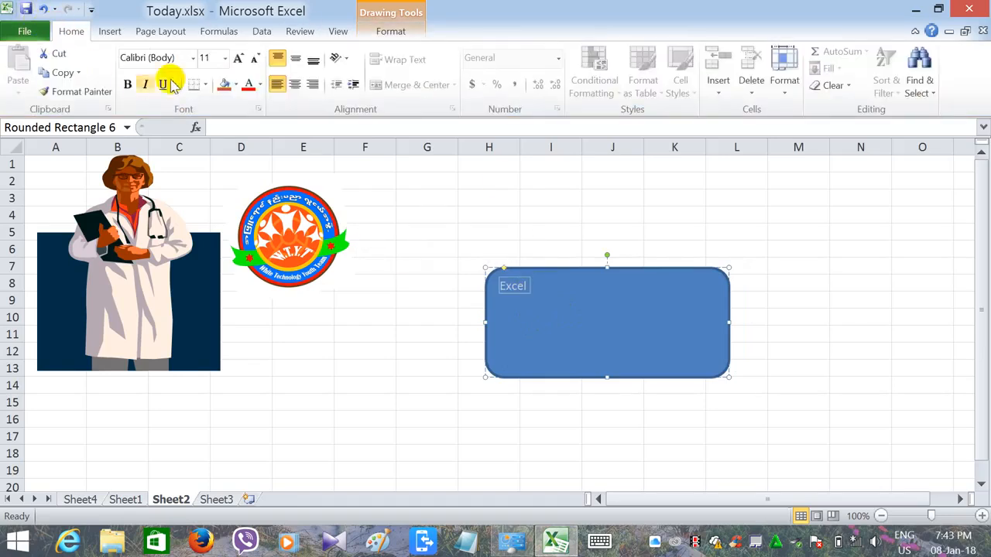
pyautogui.click(224, 59)
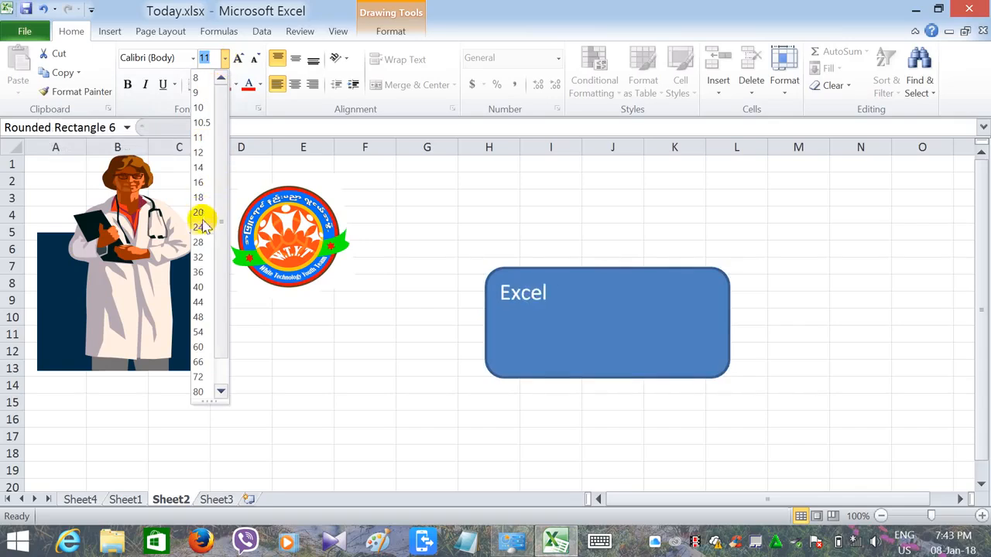
pyautogui.click(205, 273)
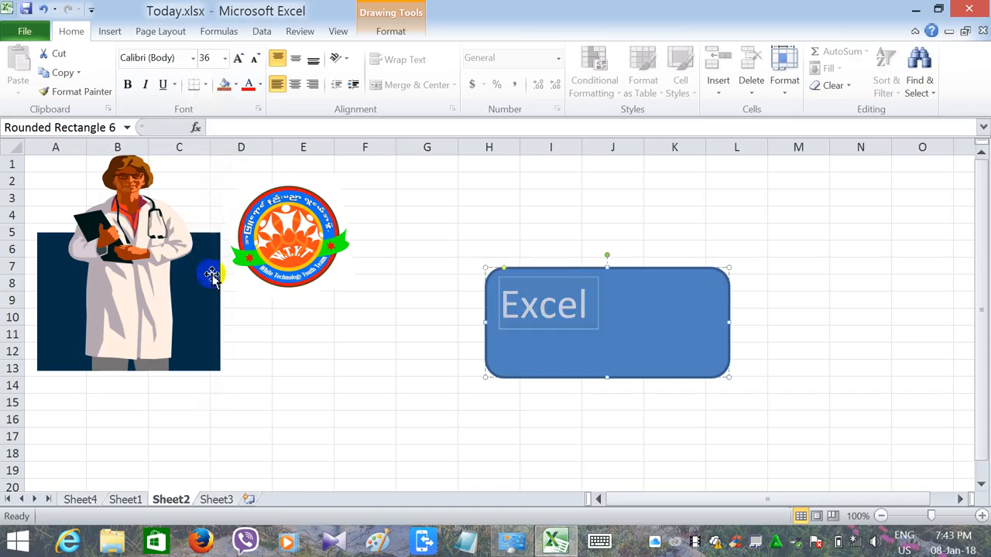
# - Try several WordArt styles on the "Excel" text and apply the dark red bevelled style for all text in the shape
pyautogui.click(111, 32)
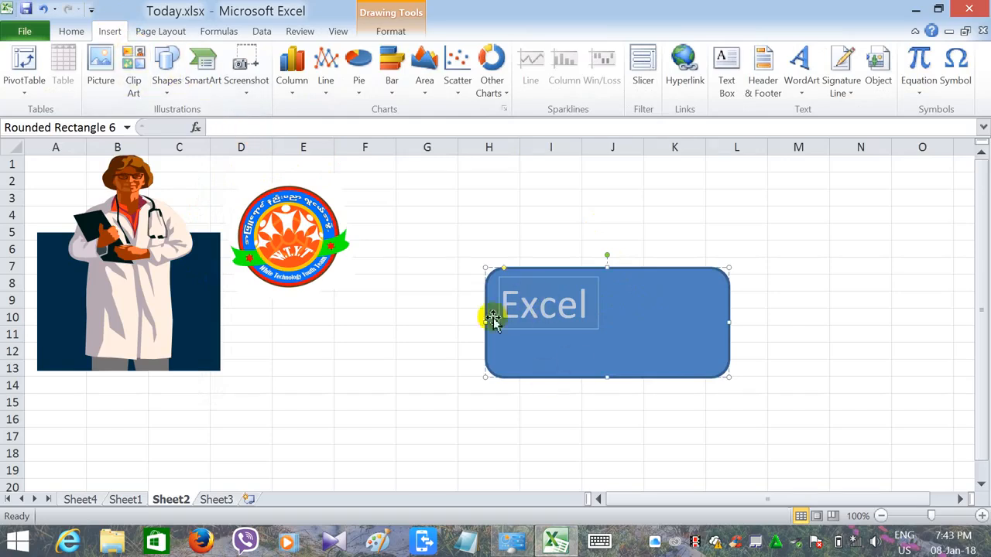
pyautogui.click(392, 35)
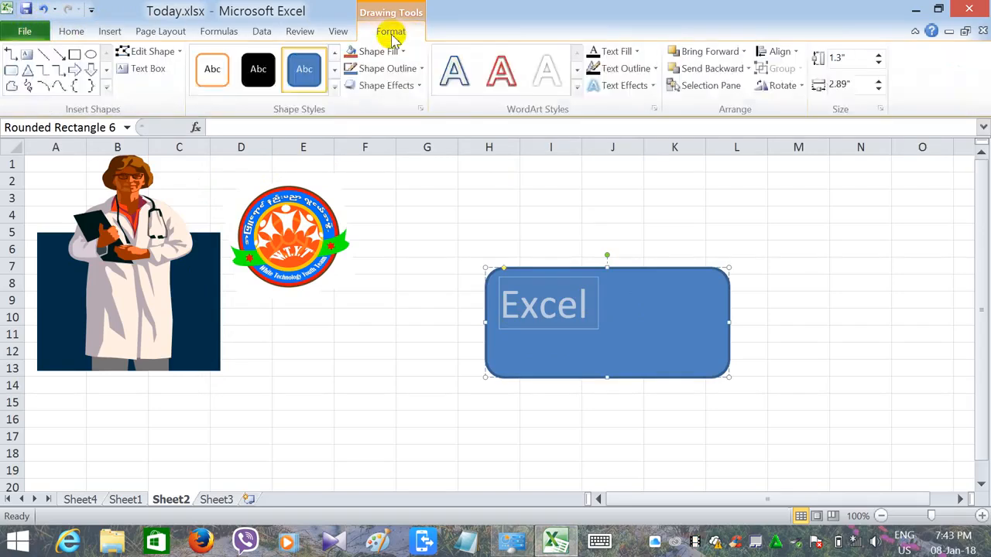
pyautogui.click(498, 78)
pyautogui.click(551, 82)
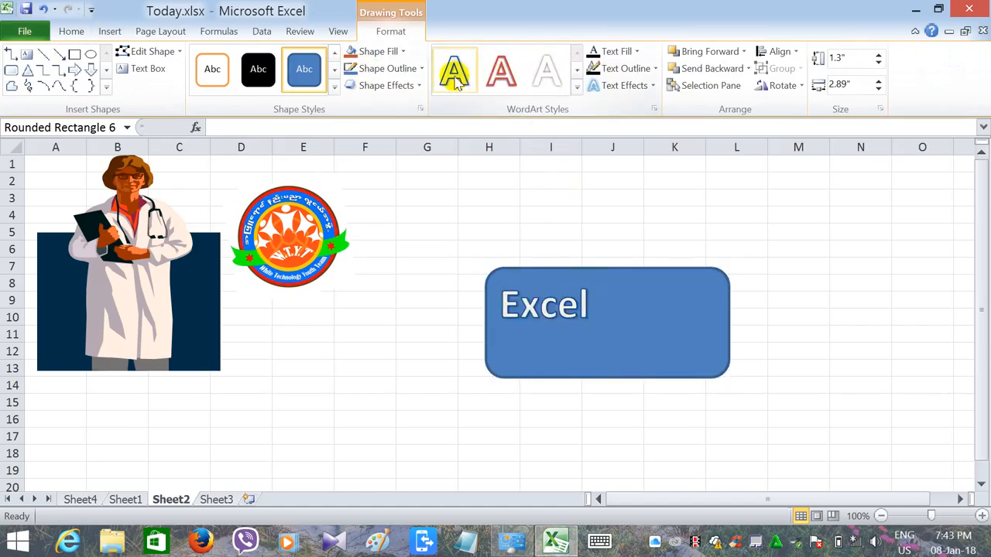
pyautogui.click(578, 88)
pyautogui.click(510, 172)
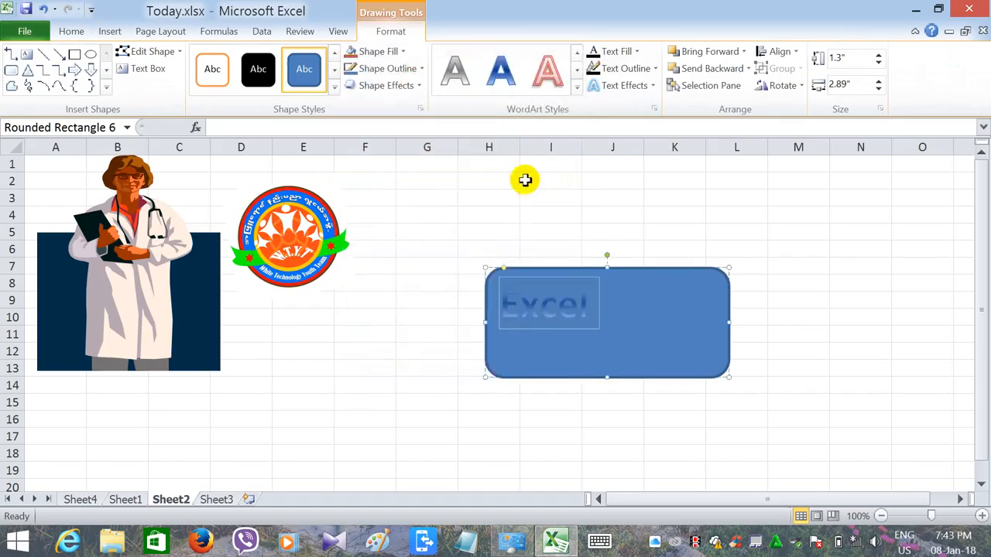
pyautogui.click(576, 91)
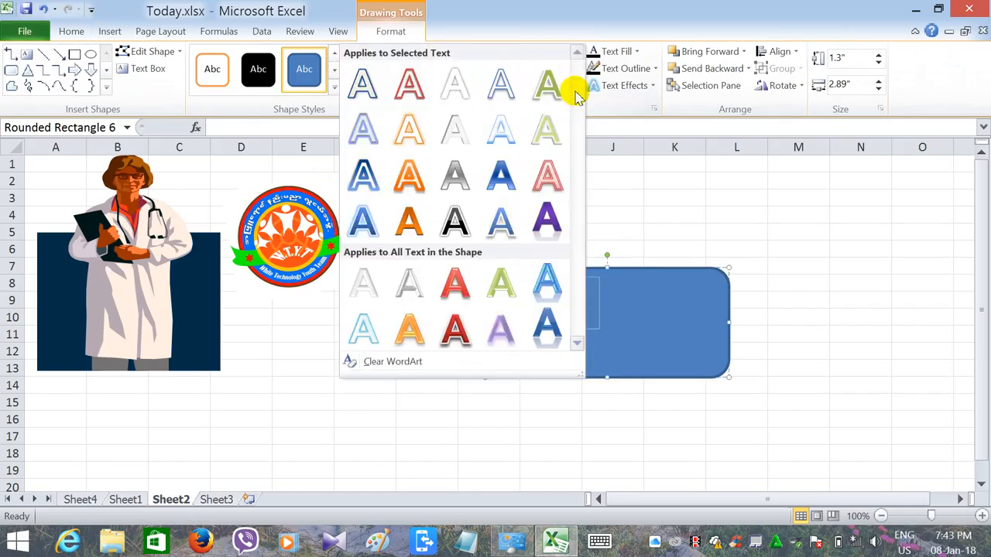
pyautogui.click(443, 320)
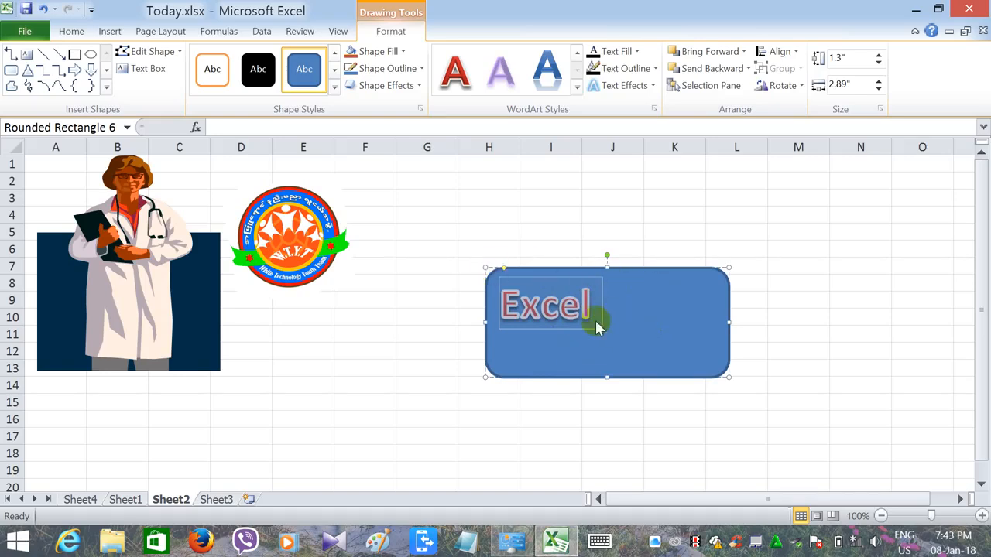
# - Center the "Excel" text both vertically and horizontally within the rounded rectangle
pyautogui.click(75, 30)
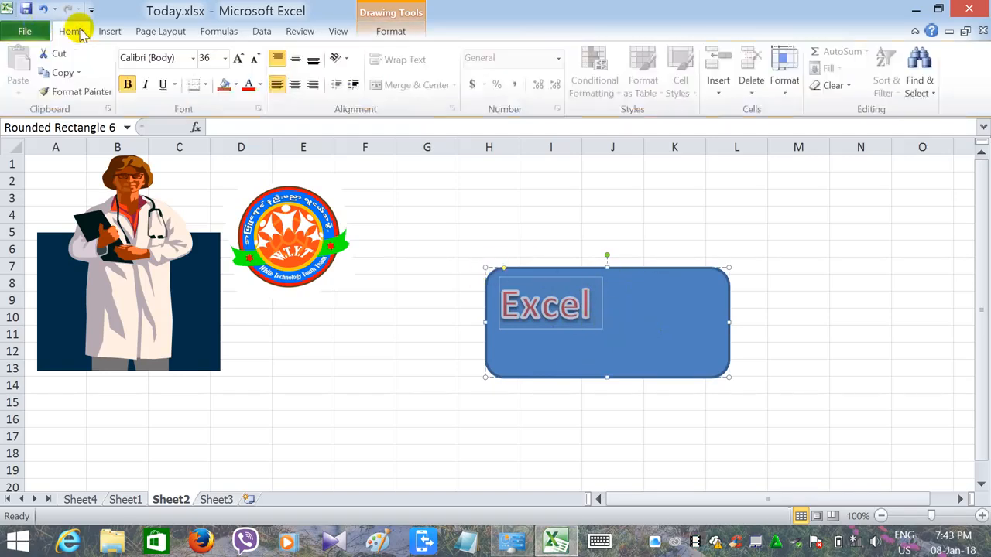
pyautogui.click(297, 60)
pyautogui.click(295, 84)
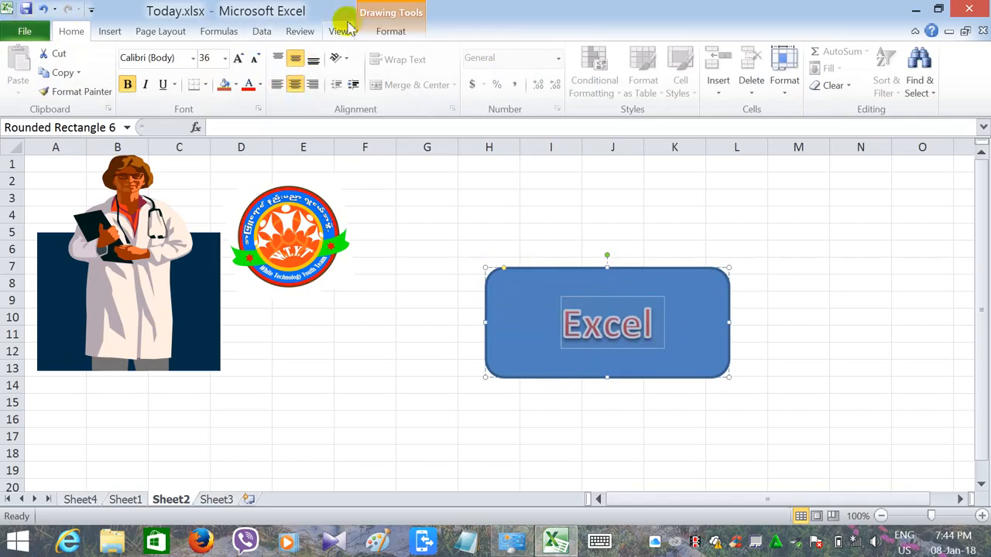
# - Apply the "Moderate Effect - Orange, Accent 6" shape style to the rounded rectangle
pyautogui.click(395, 31)
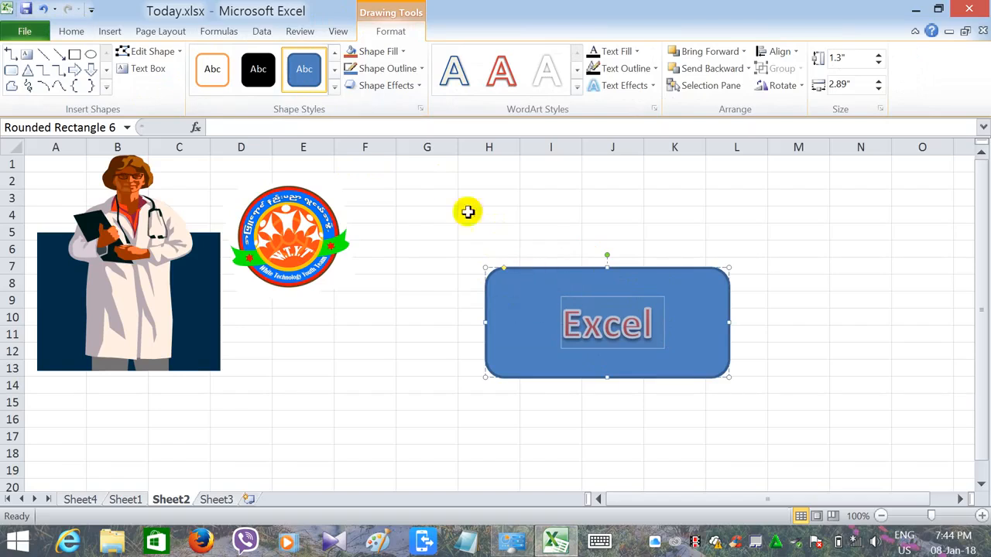
pyautogui.click(332, 86)
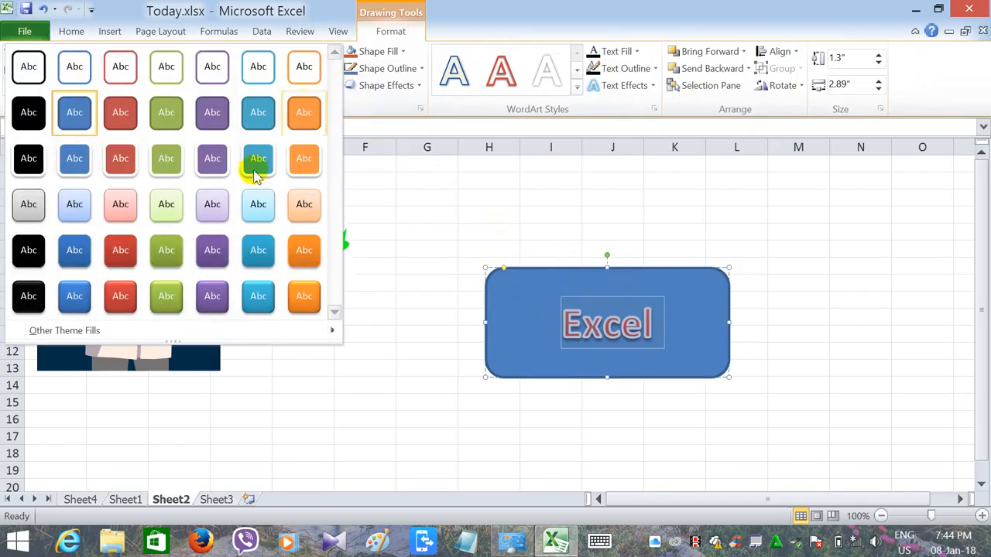
pyautogui.click(302, 253)
# - Shrink the rounded rectangle to about 0.77" by 2.01" and move it beside the logo over columns F to I, rows 2 to 6
pyautogui.click(537, 304)
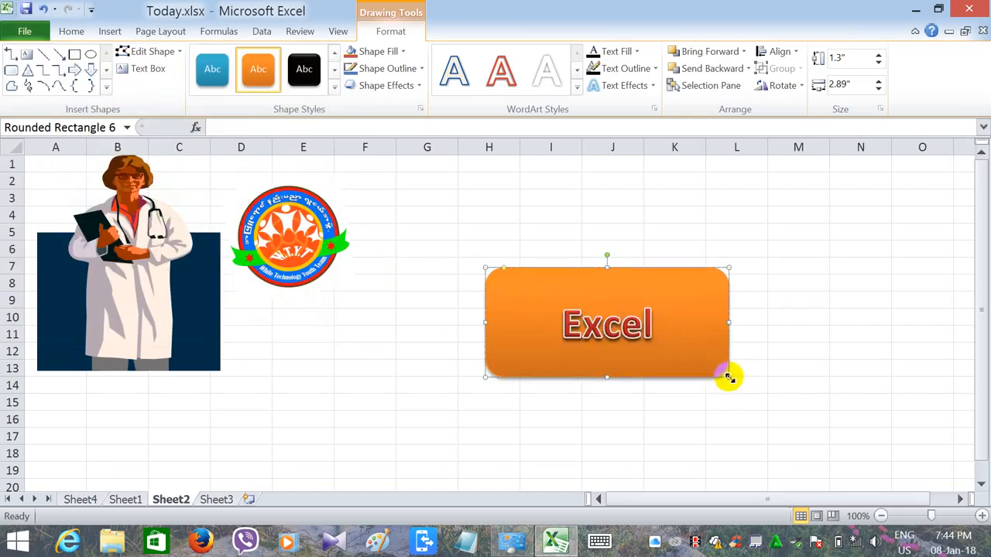
pyautogui.moveTo(726, 376); pyautogui.dragTo(504, 234)
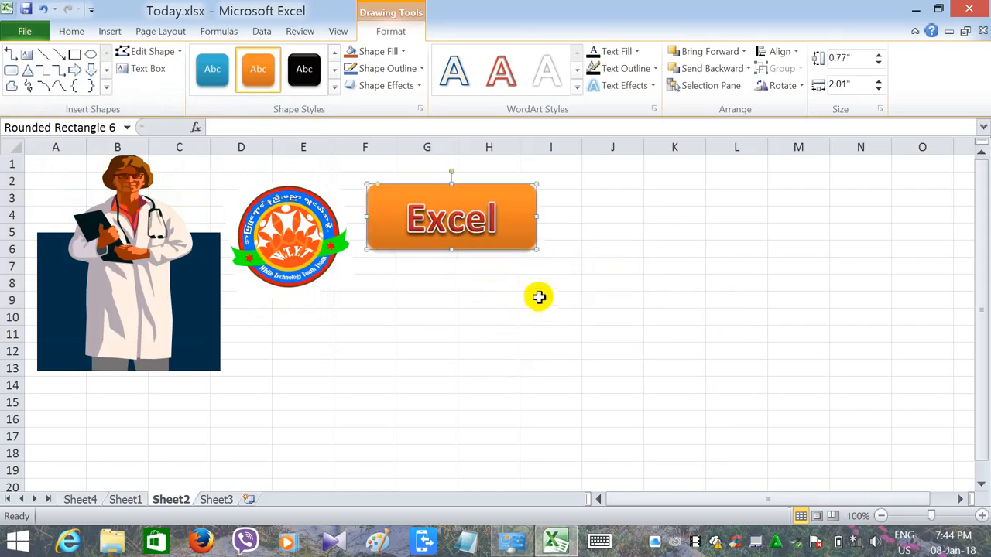
# - Move the "Excel" rounded rectangle below the doctor picture over rows 14 to 18, and place the logo over the doctor's coat
pyautogui.click(107, 31)
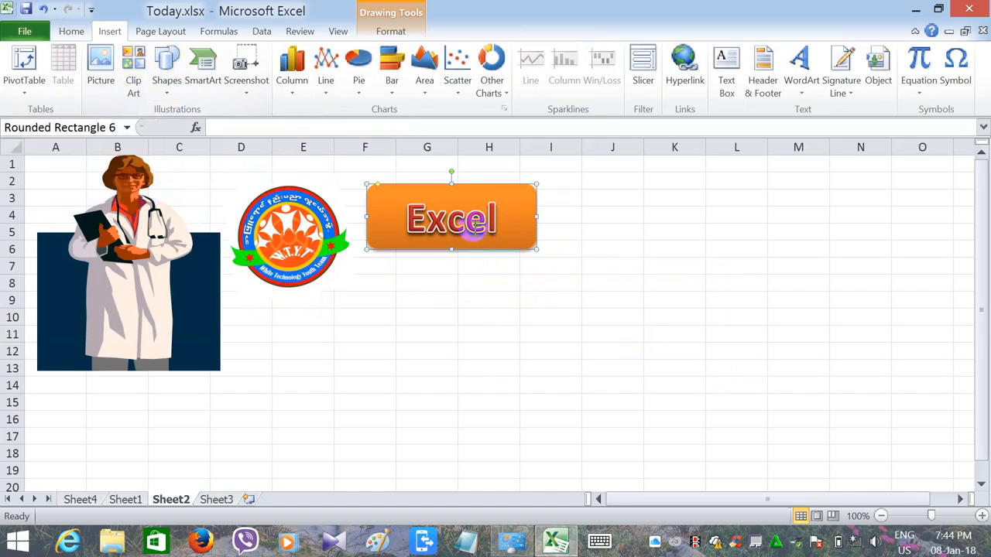
pyautogui.moveTo(469, 224); pyautogui.dragTo(312, 315)
pyautogui.click(498, 328)
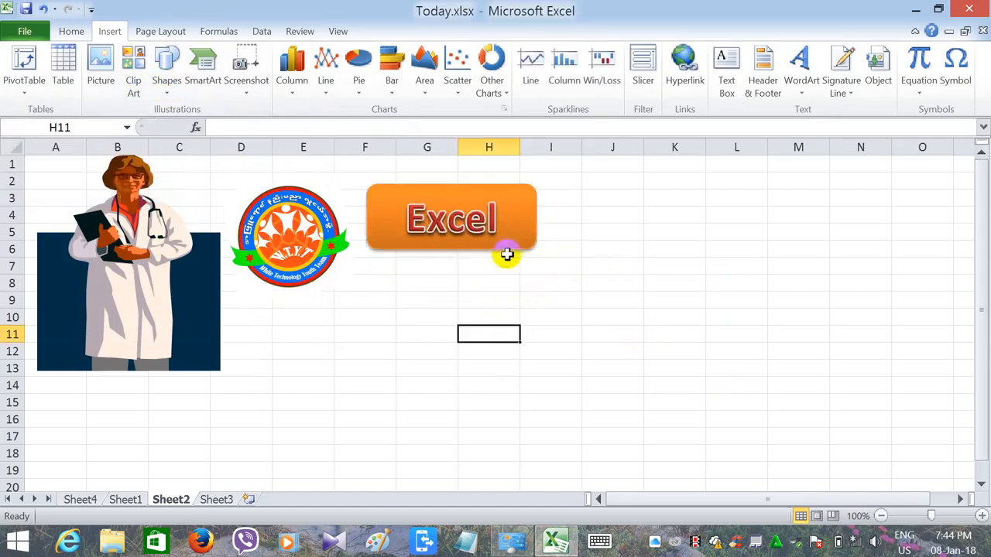
pyautogui.moveTo(511, 243)
pyautogui.mouseDown()
pyautogui.moveTo(325, 341)
pyautogui.moveTo(203, 446)
pyautogui.mouseUp()
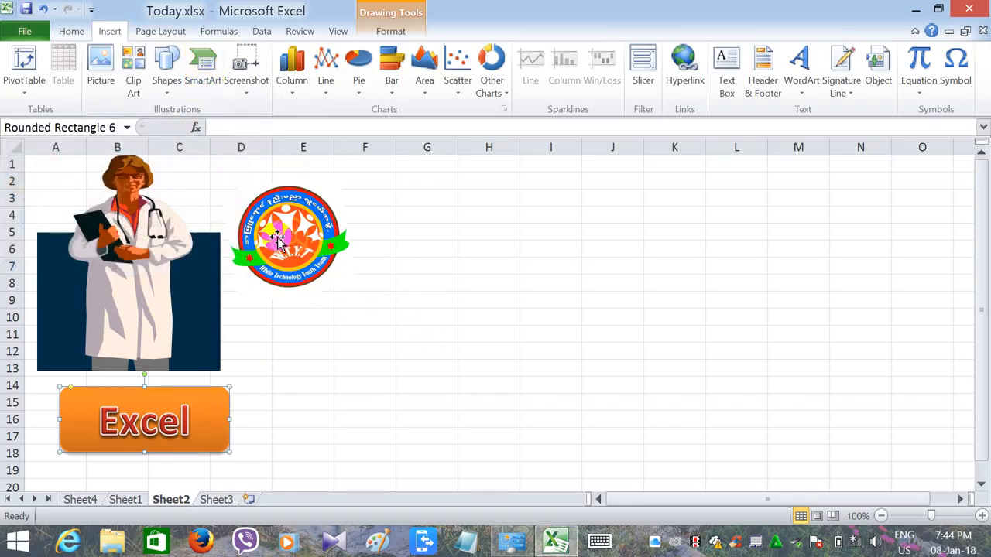
pyautogui.moveTo(278, 241); pyautogui.dragTo(111, 288)
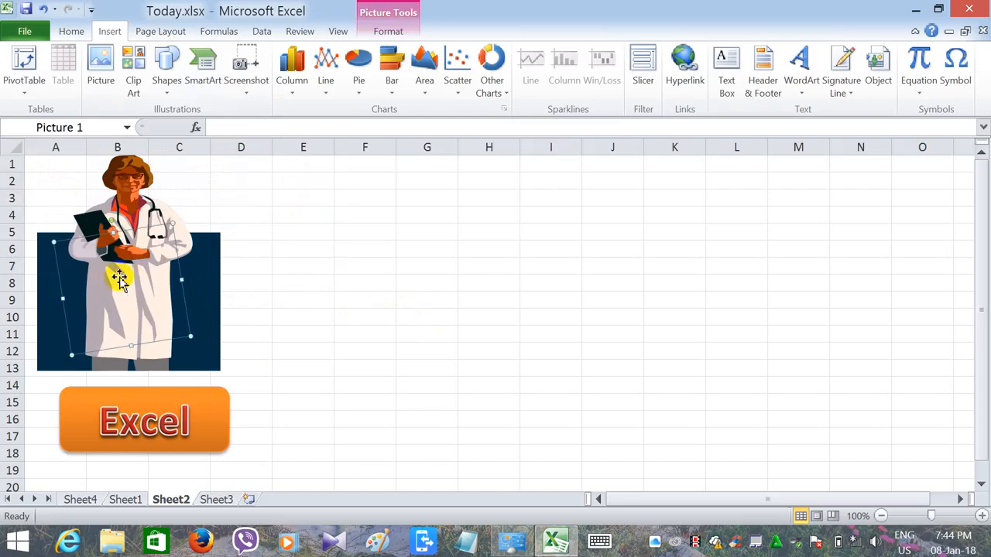
# - Bring the doctor picture to the front of the stacking order
pyautogui.click(120, 280)
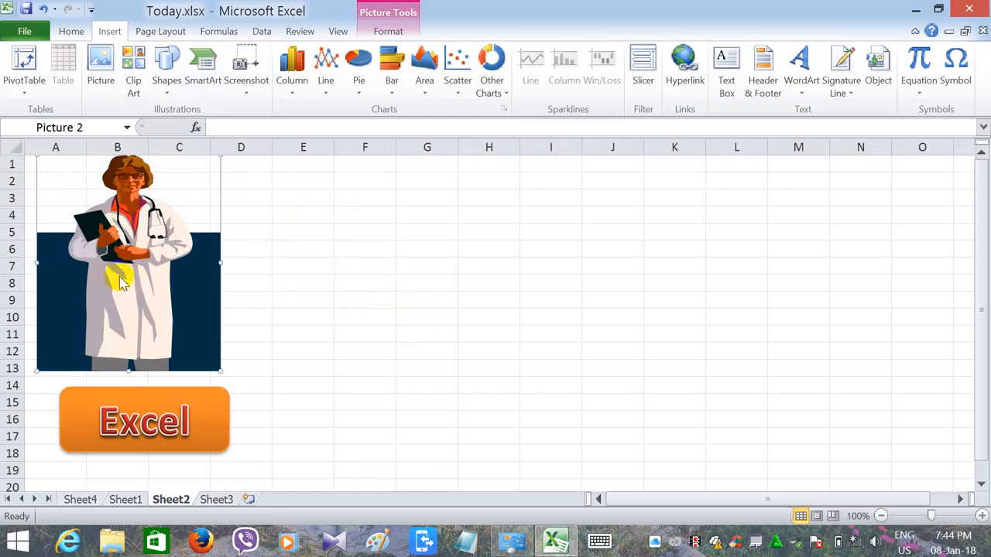
pyautogui.rightClick(121, 281)
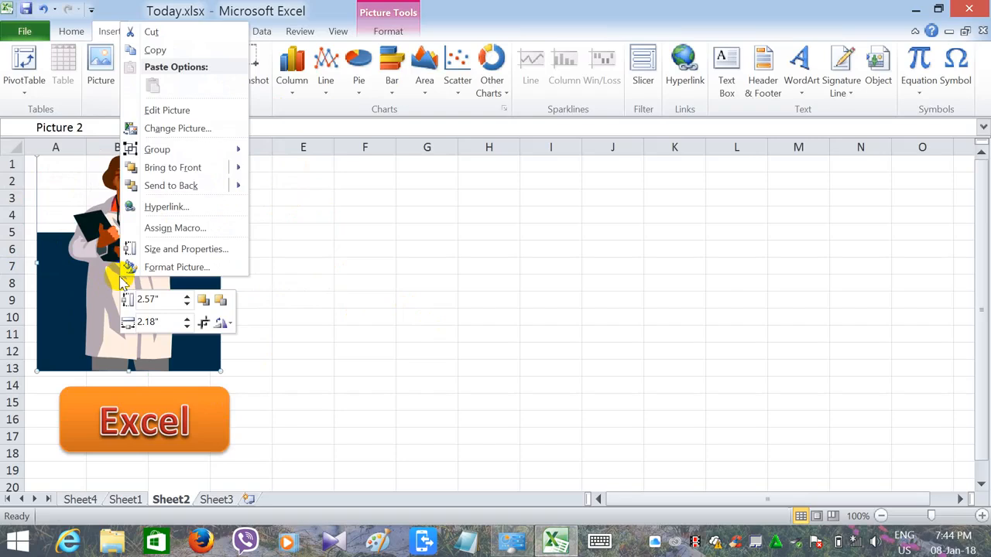
pyautogui.moveTo(234, 171)
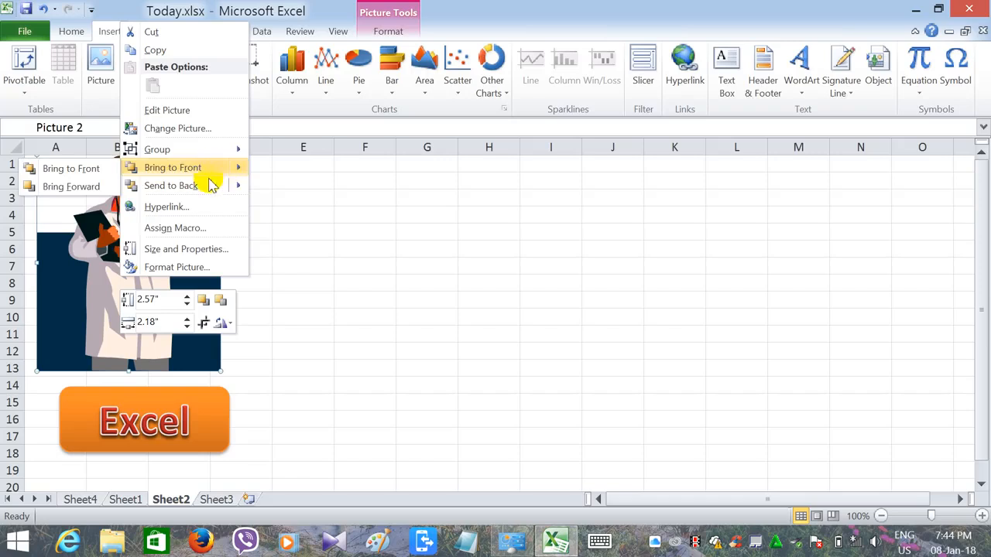
pyautogui.moveTo(240, 189)
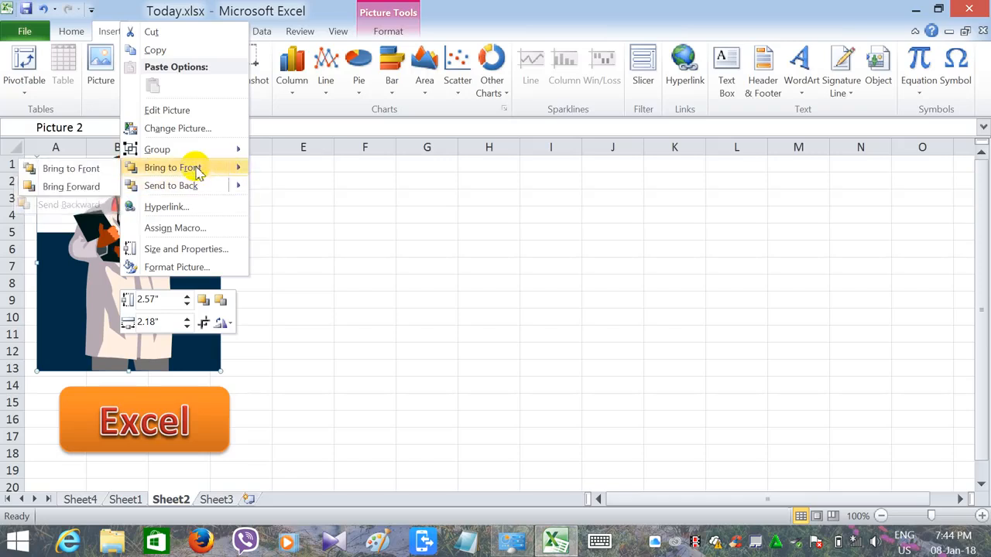
pyautogui.click(195, 167)
# - Send the doctor picture to the back, behind the logo
pyautogui.rightClick(161, 287)
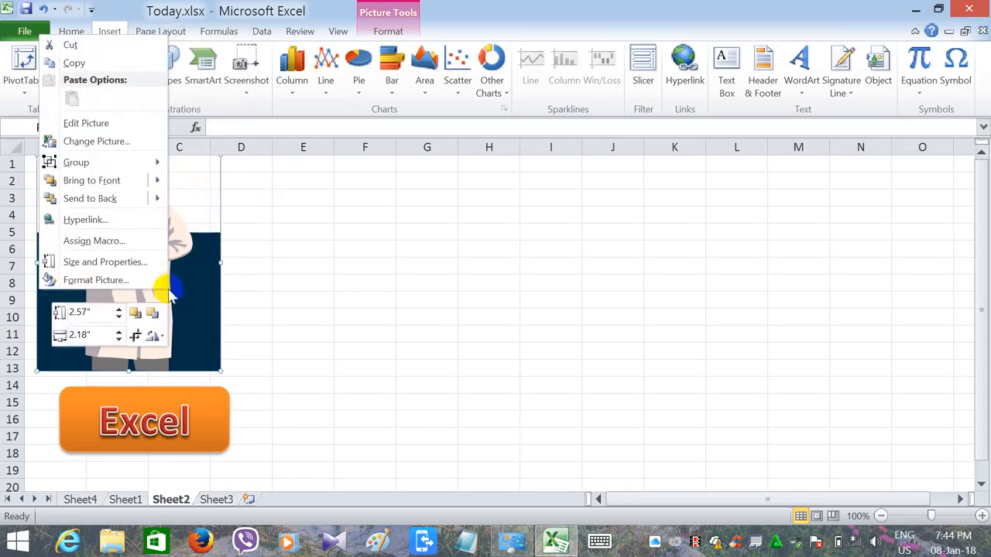
pyautogui.moveTo(130, 199)
pyautogui.click(205, 199)
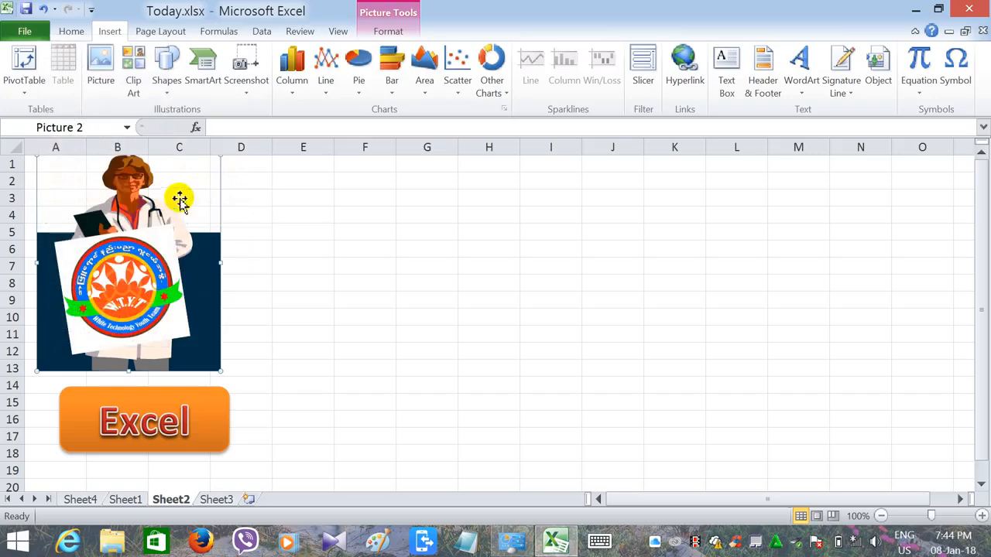
# - Adjust the logo's position on the doctor's coat so it covers columns A to C, about rows 4 to 12
pyautogui.moveTo(156, 293)
pyautogui.mouseDown()
pyautogui.moveTo(183, 268)
pyautogui.moveTo(162, 305)
pyautogui.mouseUp()
pyautogui.rightClick(156, 271)
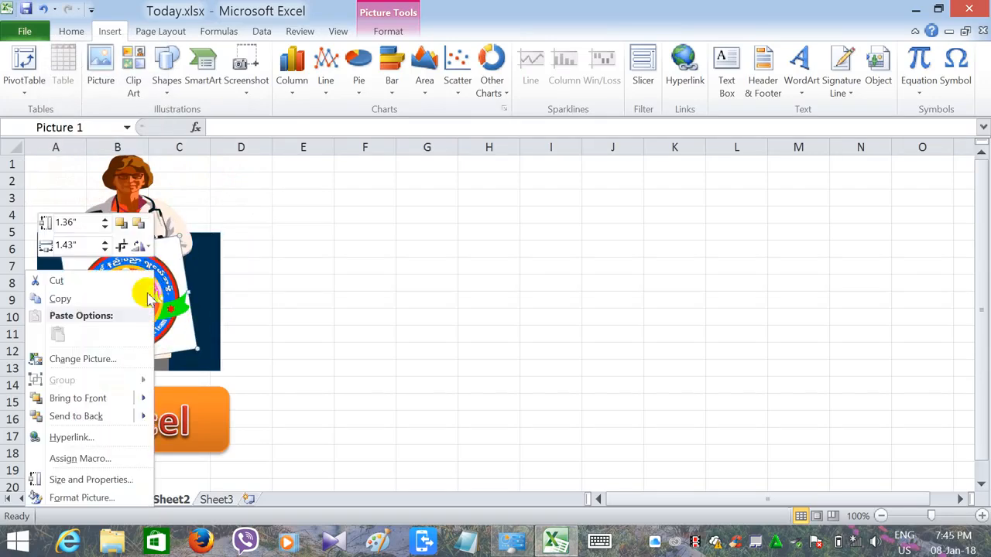
pyautogui.moveTo(69, 415)
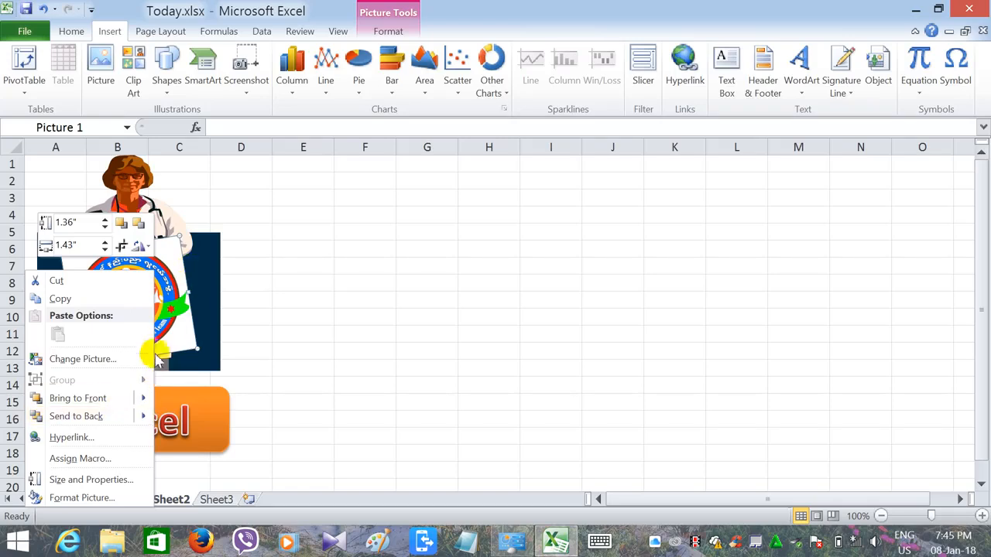
pyautogui.click(205, 257)
pyautogui.moveTo(157, 297); pyautogui.dragTo(157, 274)
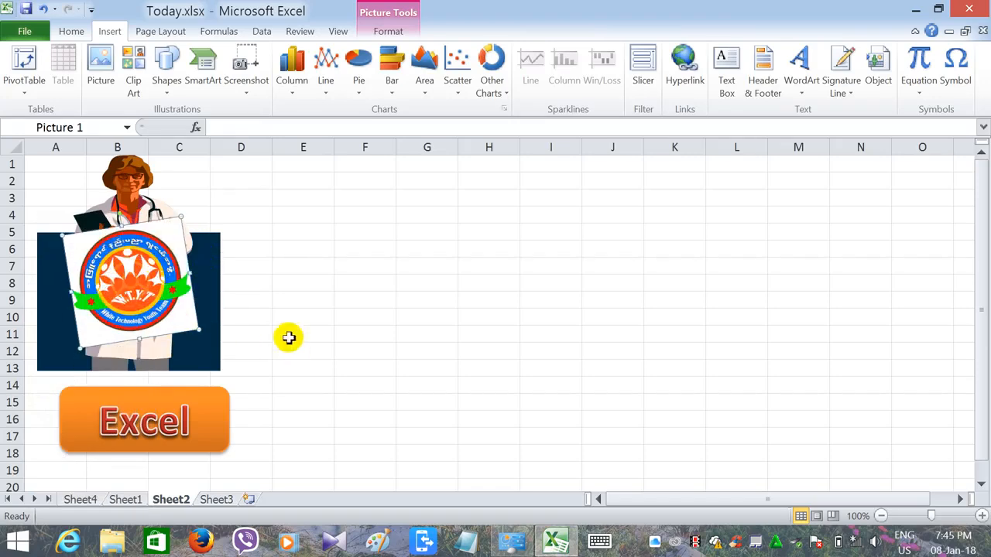
# - Insert an Alternating Hexagons SmartArt graphic on Sheet2
pyautogui.click(203, 62)
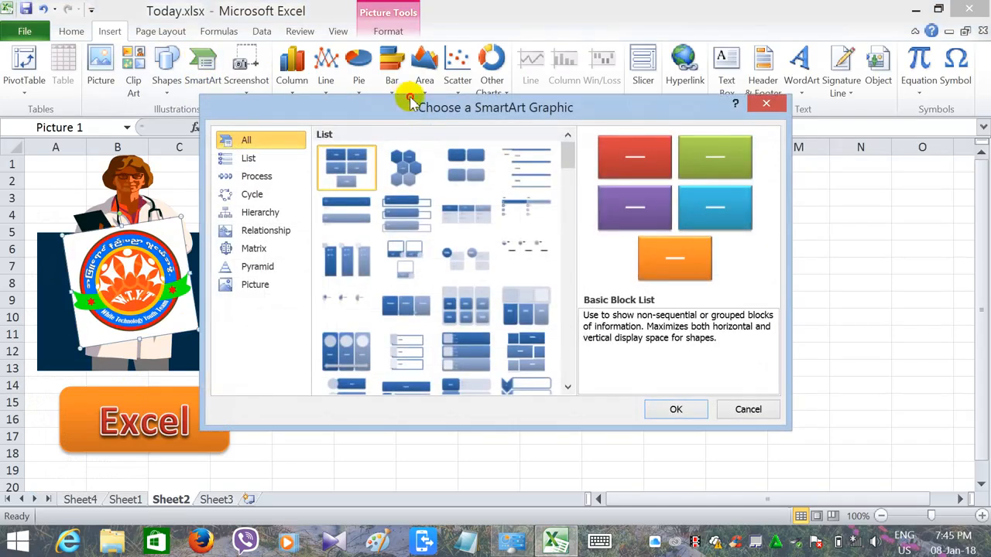
pyautogui.moveTo(411, 101); pyautogui.dragTo(553, 95)
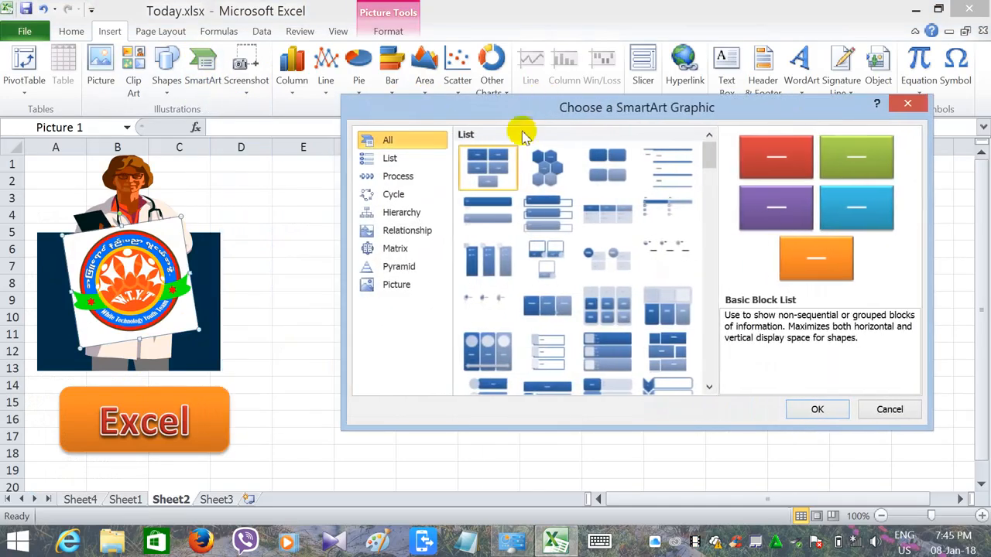
pyautogui.click(547, 164)
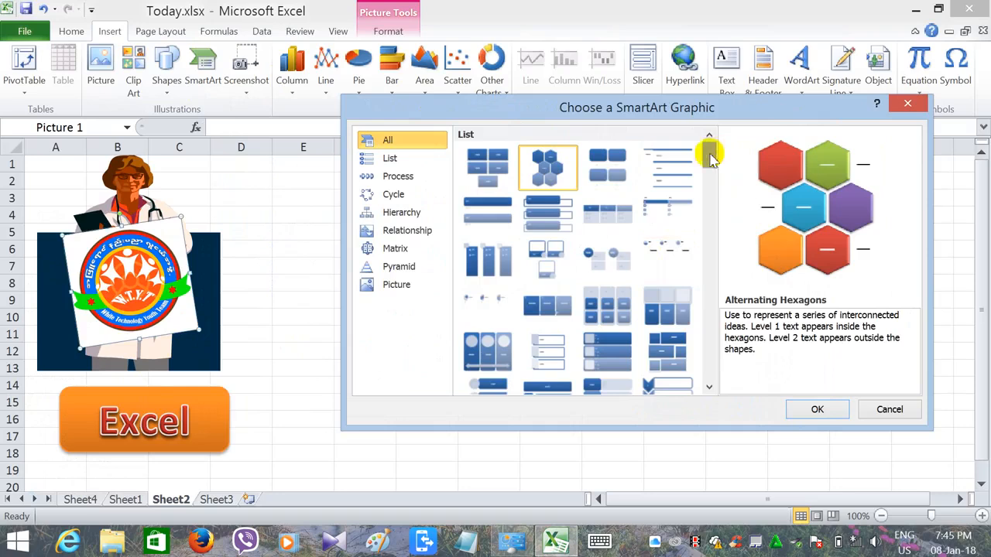
pyautogui.moveTo(709, 164); pyautogui.dragTo(758, 174)
pyautogui.click(818, 410)
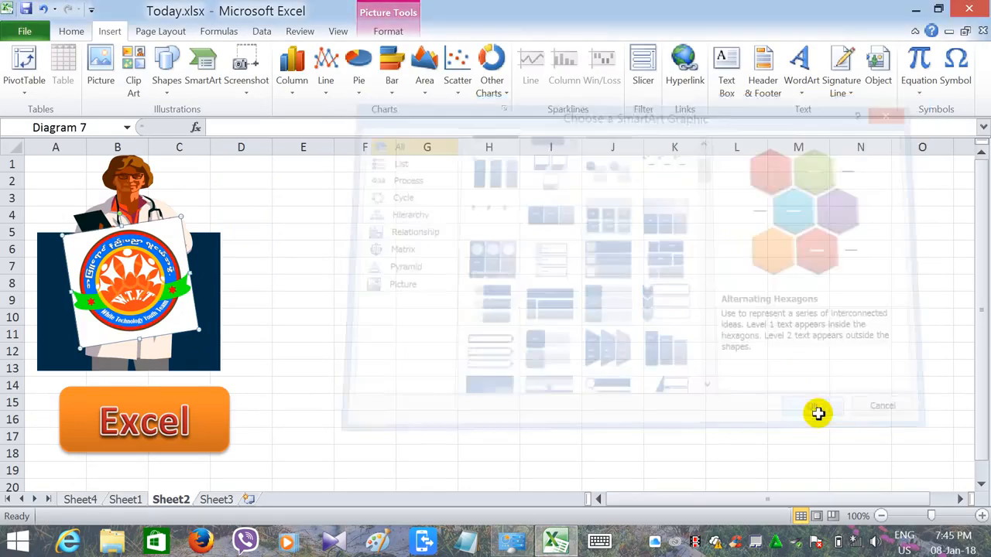